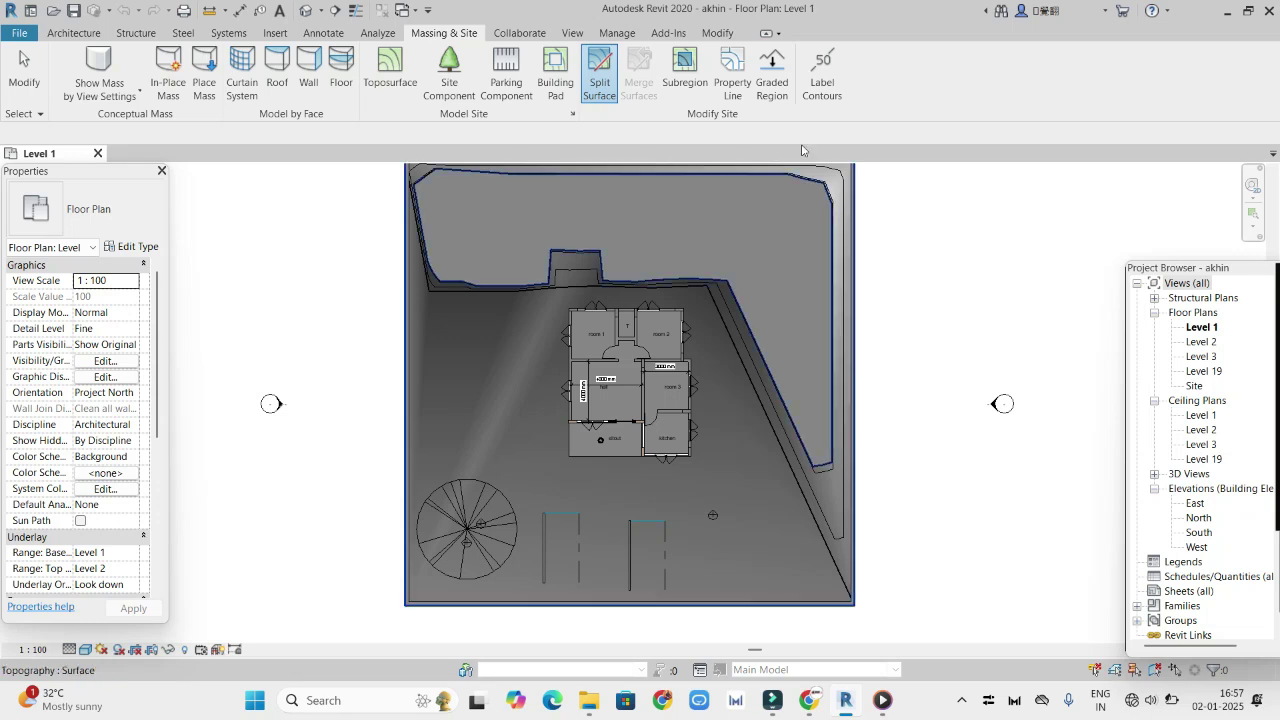
# Start splitting the site's topography surface on the Level 1 plan.
pyautogui.click(601, 78)
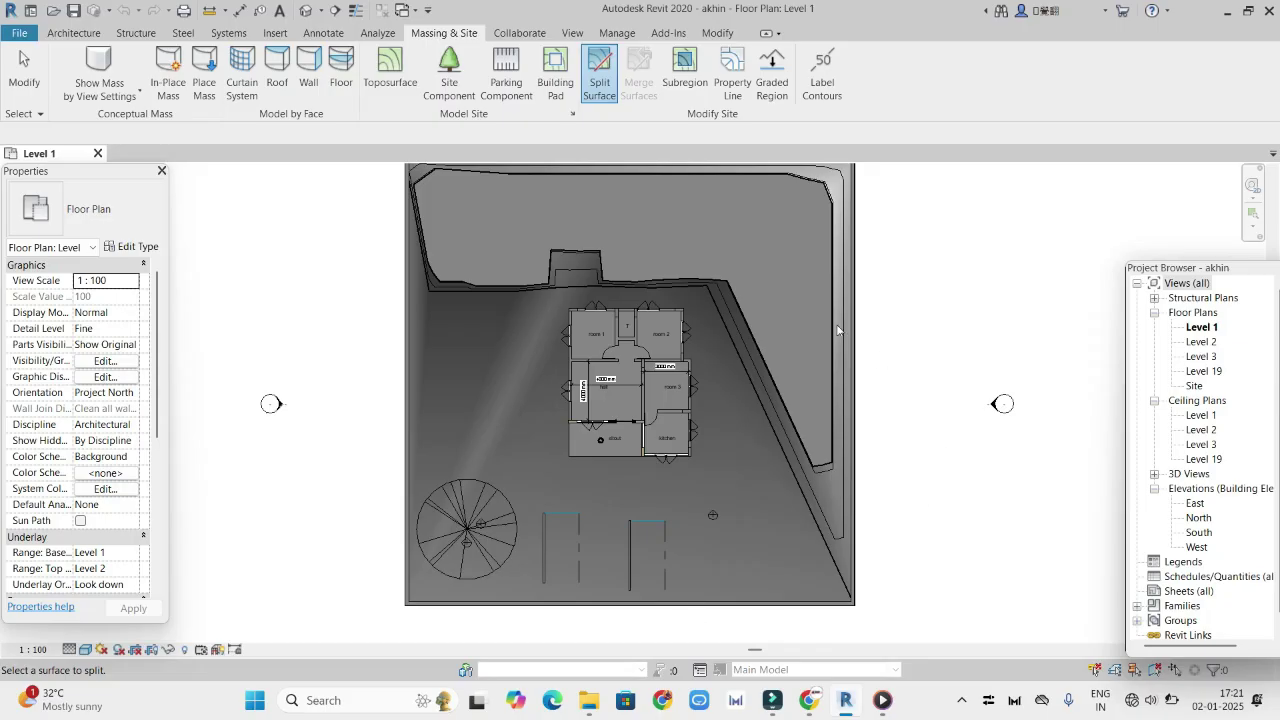
pyautogui.click(611, 75)
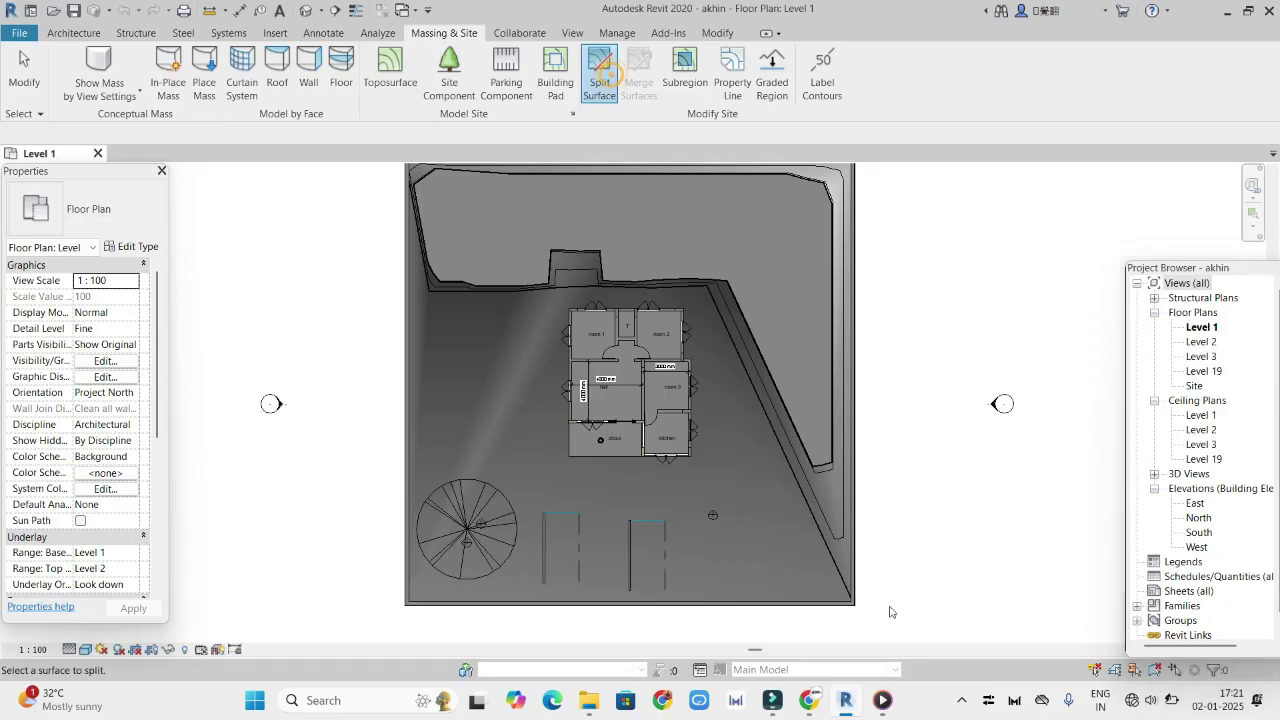
pyautogui.click(660, 604)
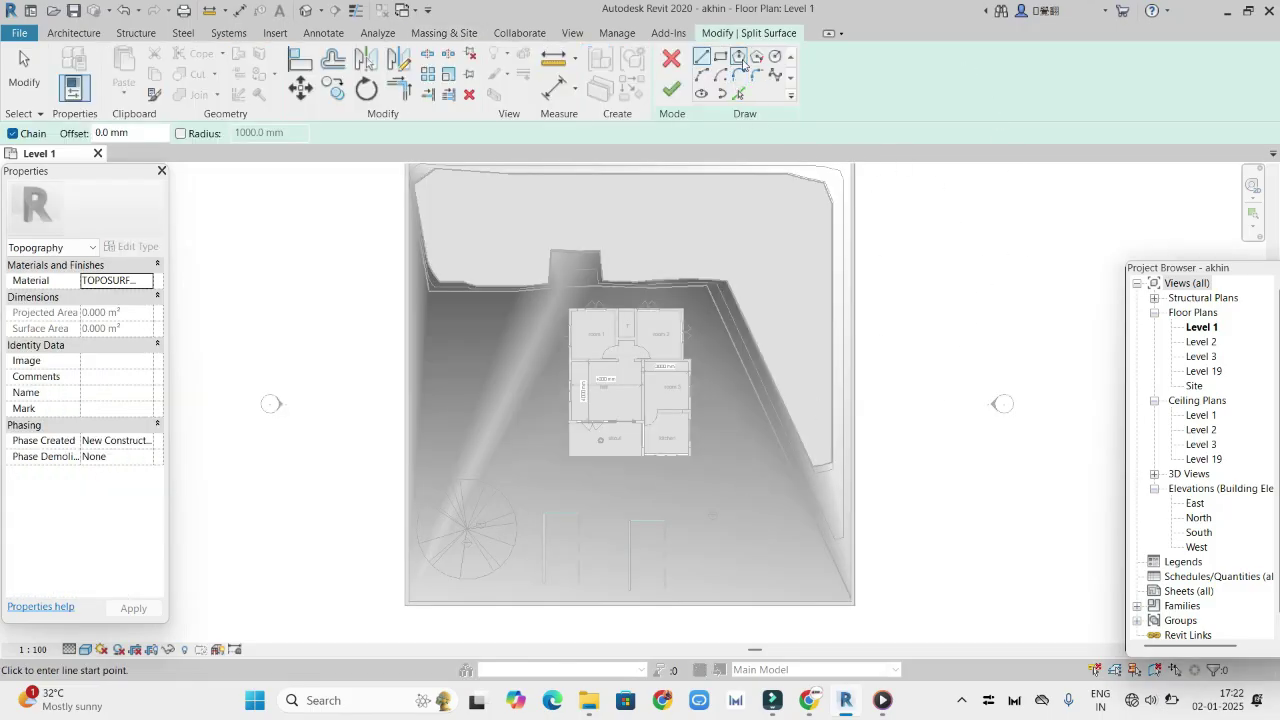
pyautogui.click(720, 57)
pyautogui.click(694, 480)
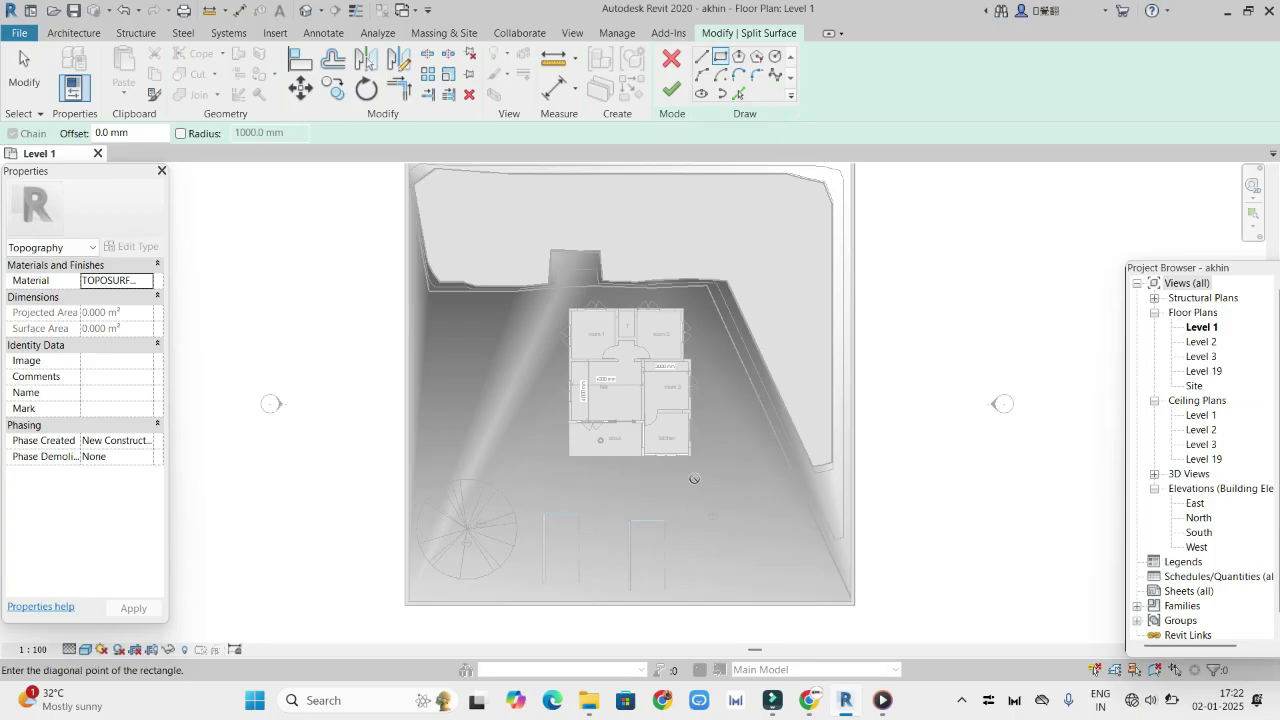
pyautogui.rightClick(740, 436)
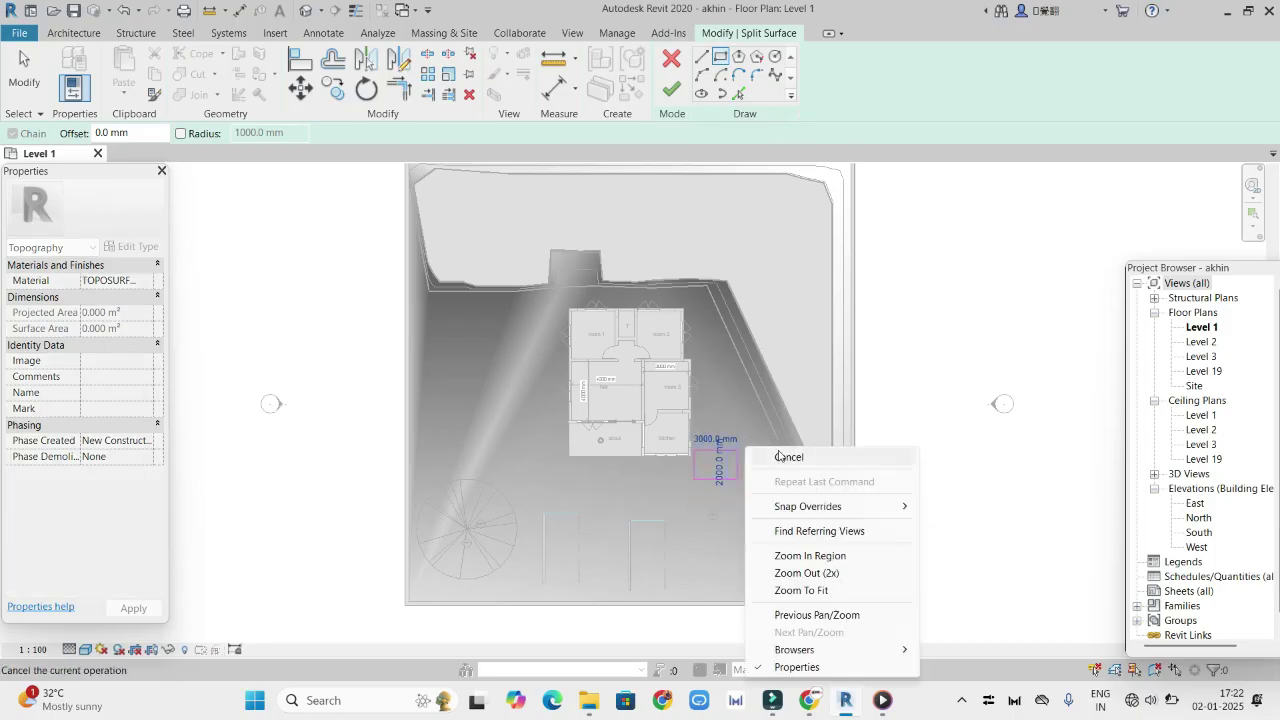
pyautogui.click(778, 452)
pyautogui.click(719, 59)
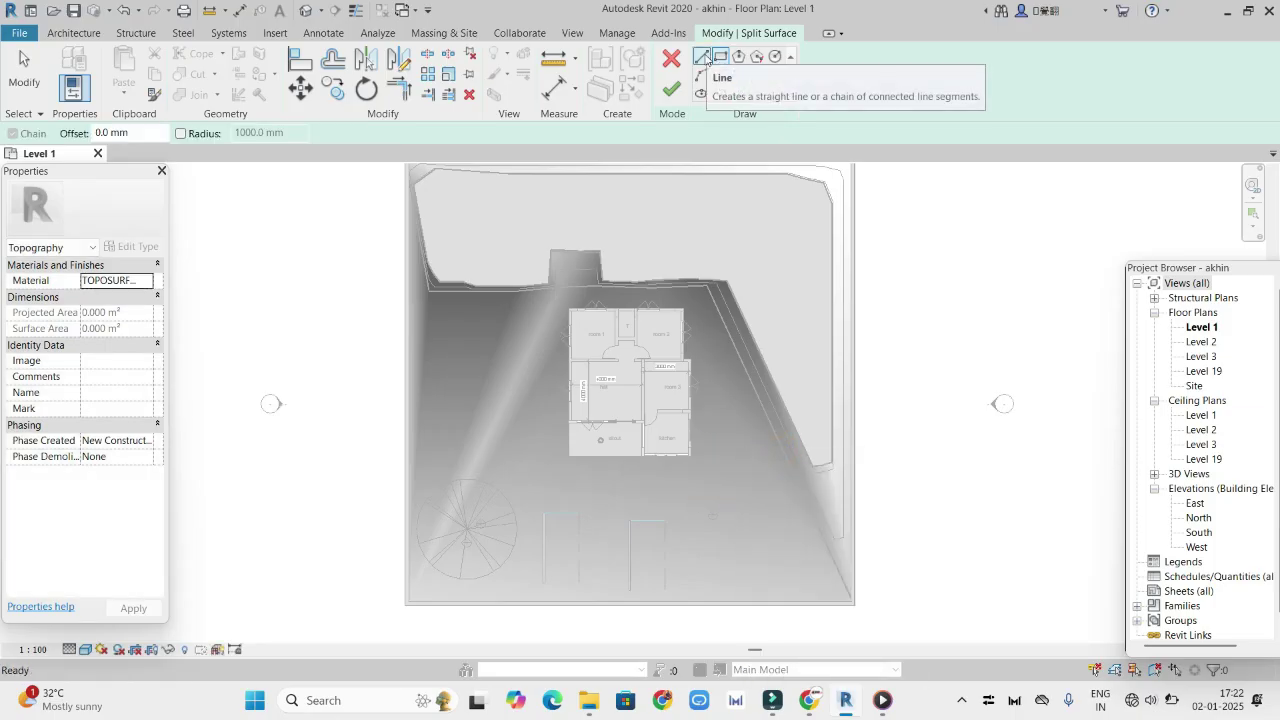
# Split the topography along a stepped line outline at the front edge, 10000 mm wide and 2000 mm deep, with a 1000 mm projection.
pyautogui.click(704, 57)
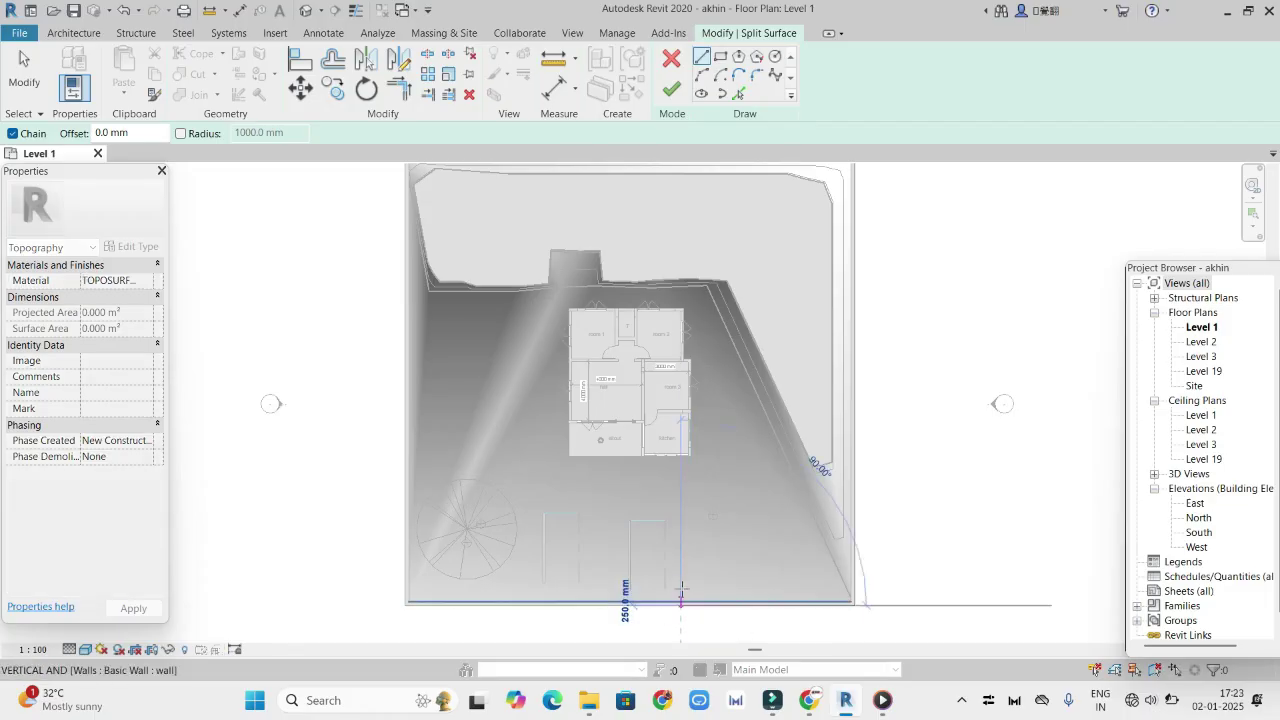
pyautogui.click(682, 601)
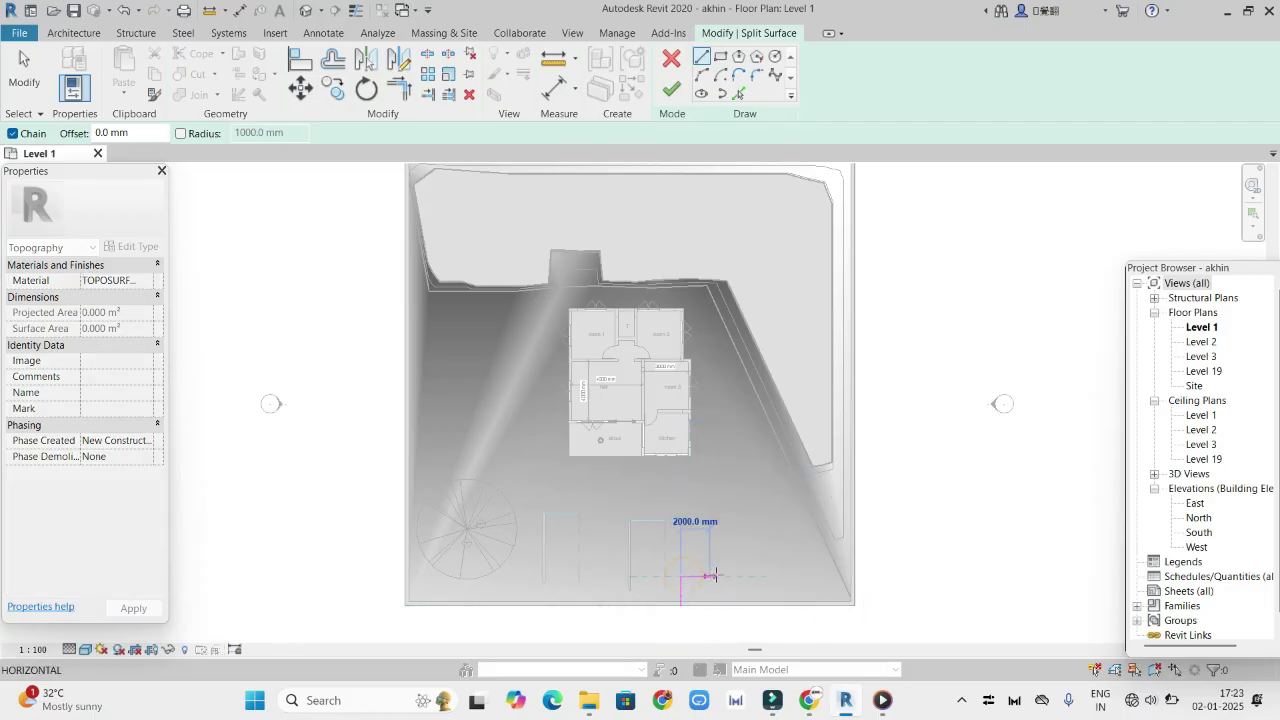
pyautogui.click(710, 576)
pyautogui.click(710, 561)
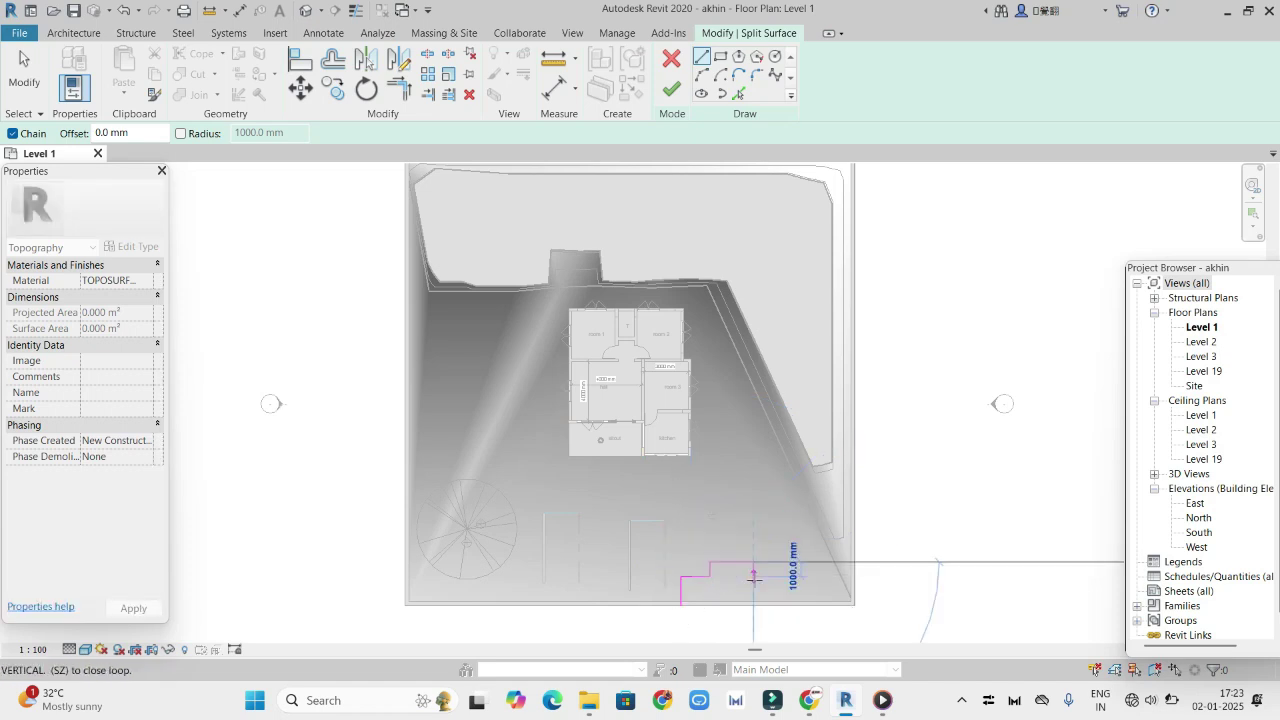
pyautogui.click(753, 576)
pyautogui.click(826, 576)
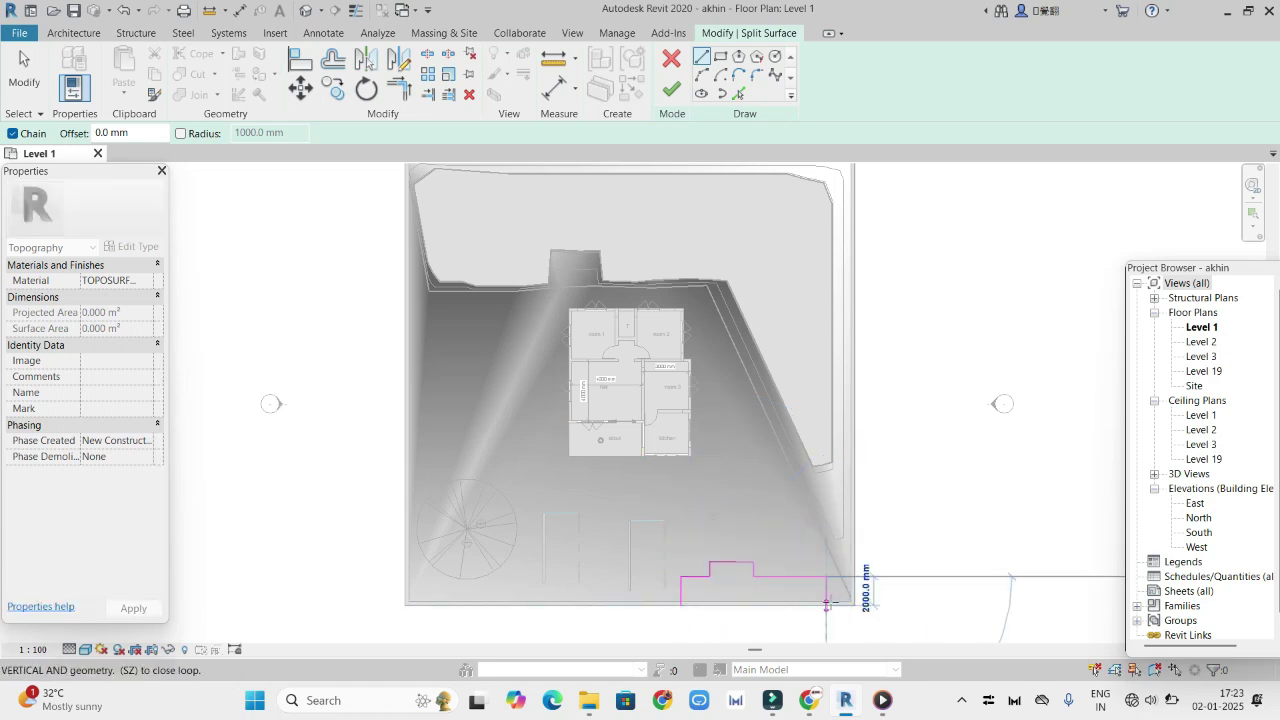
pyautogui.click(826, 605)
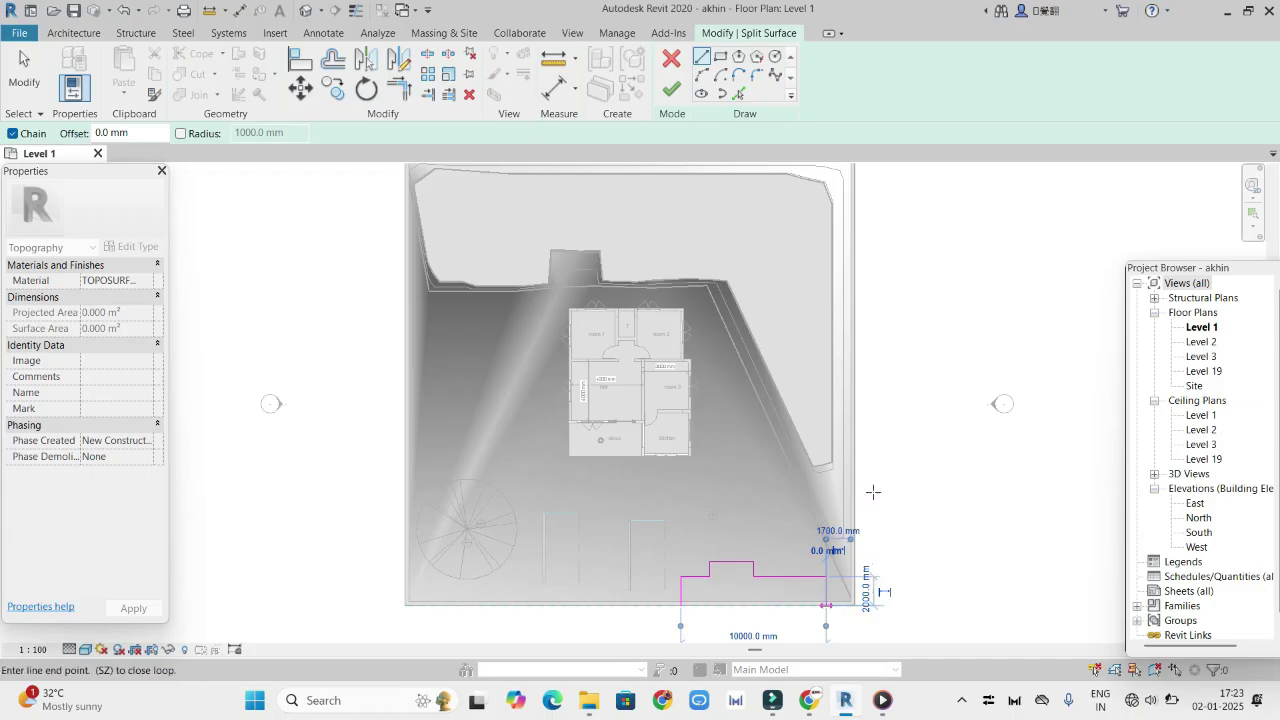
pyautogui.click(671, 89)
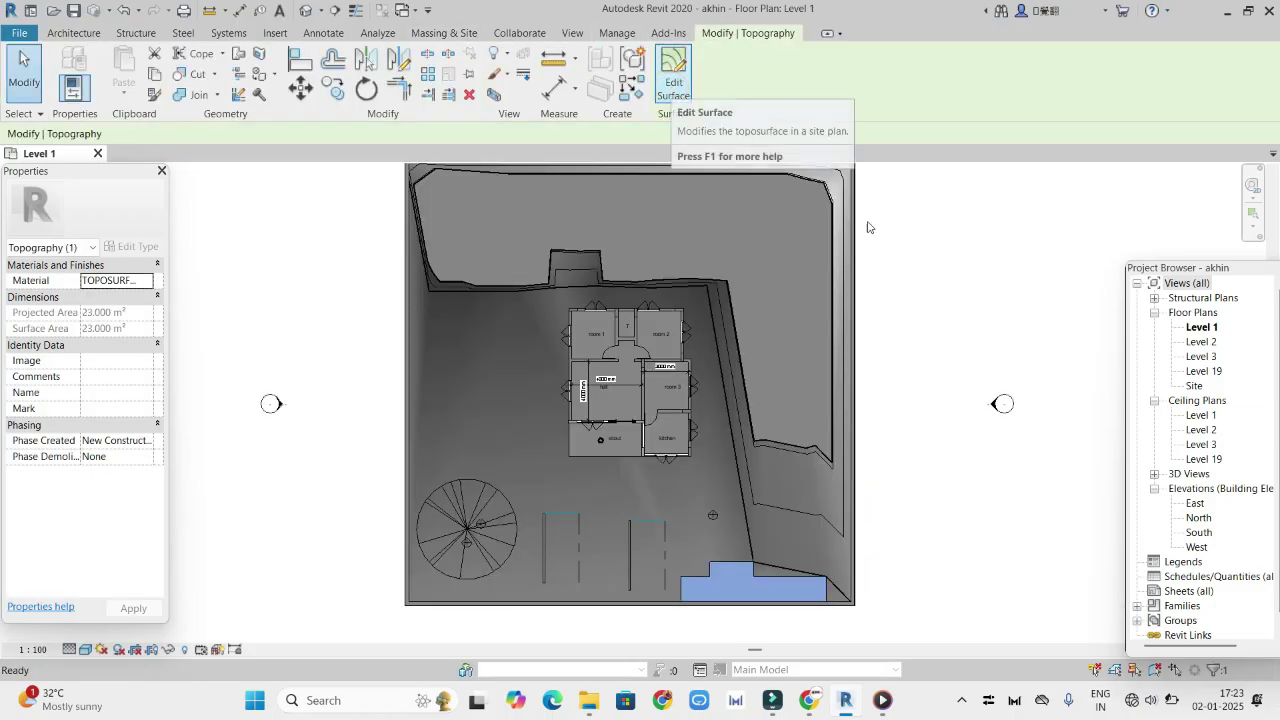
# Examine the split topography by selecting the main surface and the stepped piece separately.
pyautogui.click(927, 477)
pyautogui.moveTo(863, 563); pyautogui.dragTo(884, 476, button='middle')
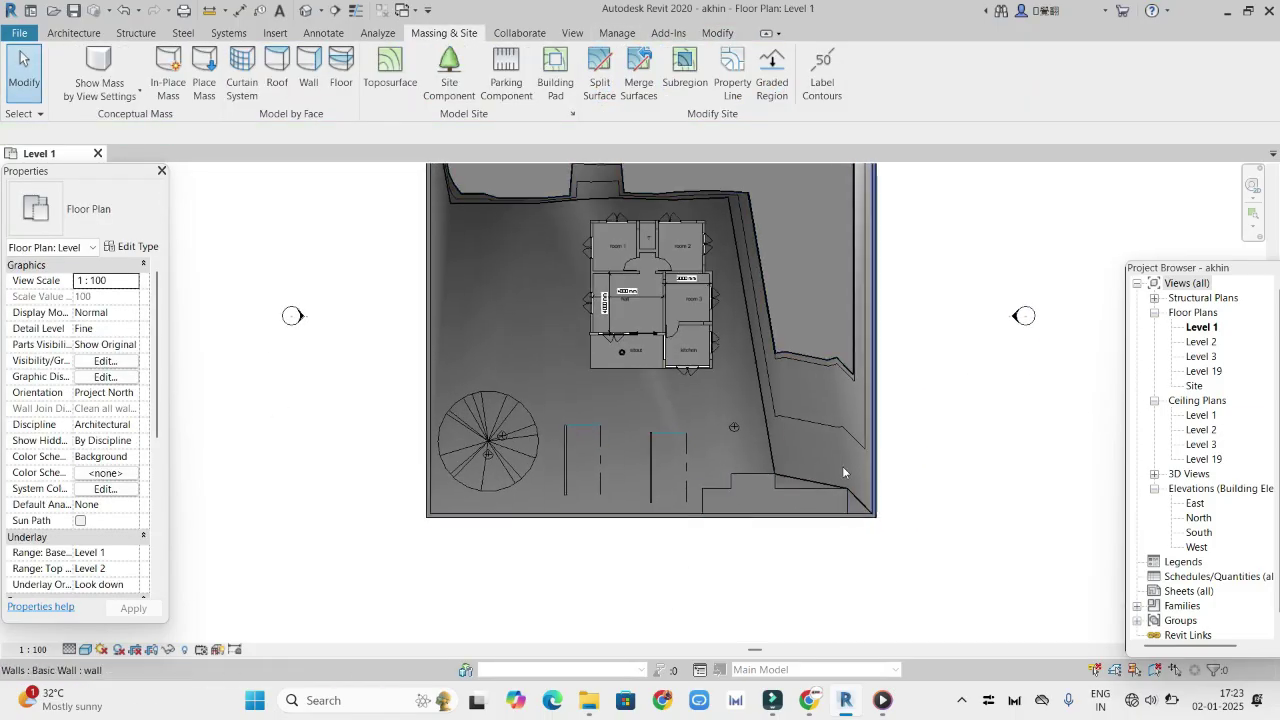
pyautogui.click(763, 485)
pyautogui.press('Escape')
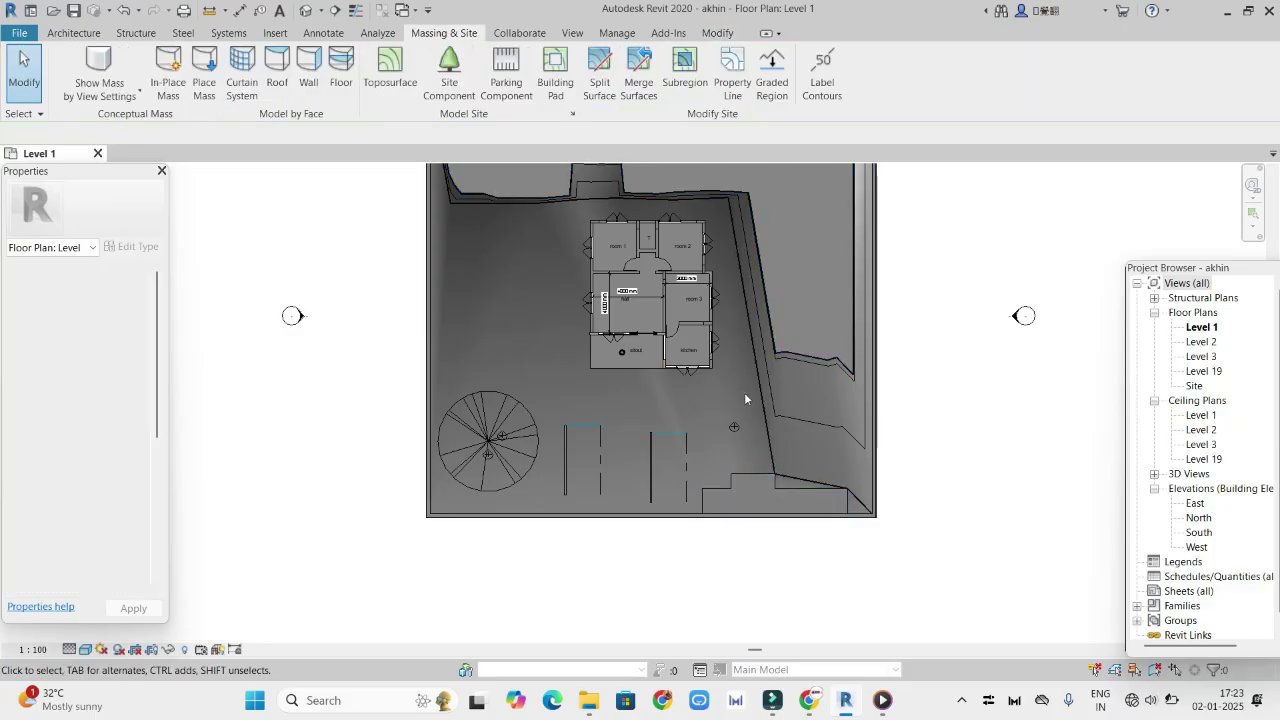
pyautogui.click(420, 441)
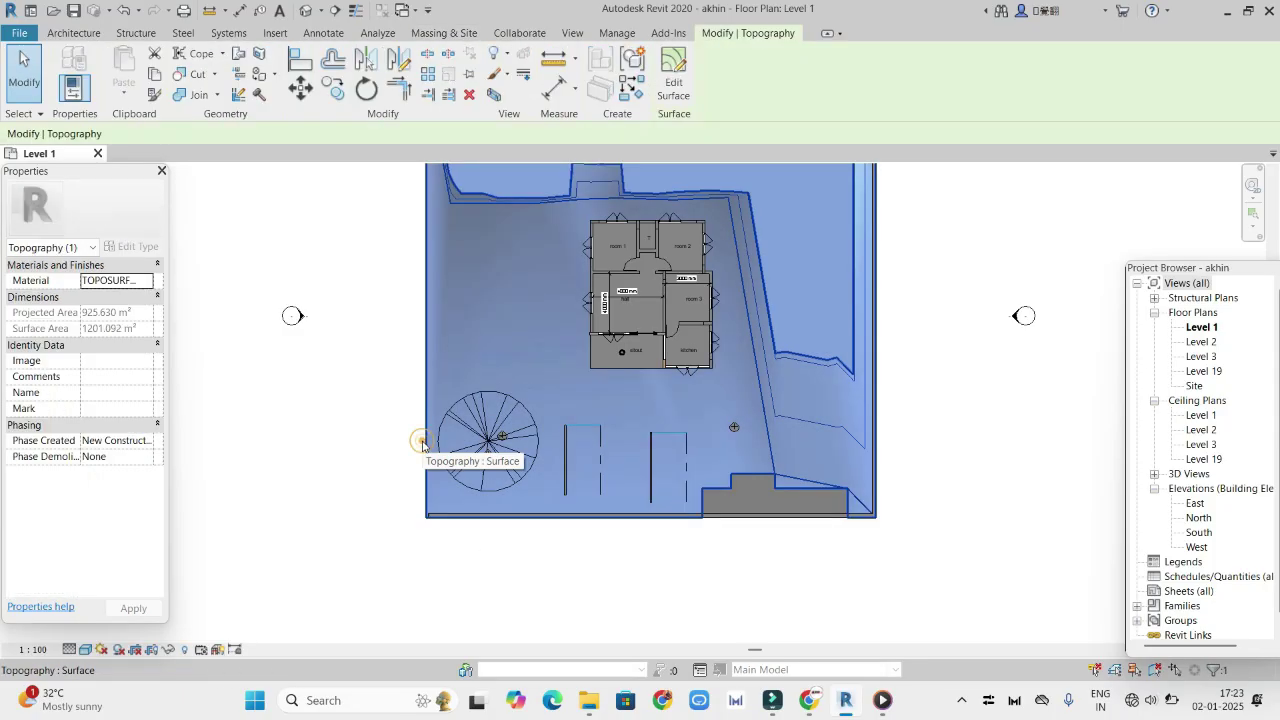
pyautogui.click(791, 489)
pyautogui.click(800, 552)
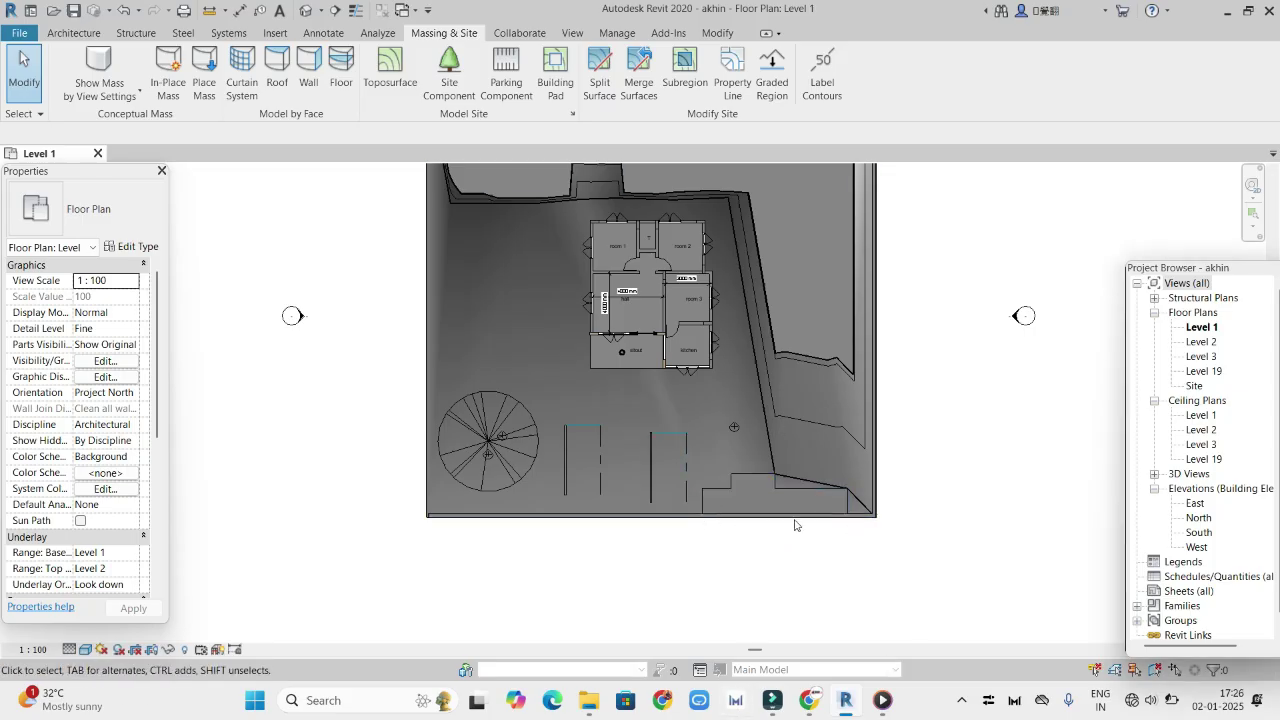
# Delete the boundary wall along the site's front edge and the stepped topography piece behind it.
pyautogui.click(780, 516)
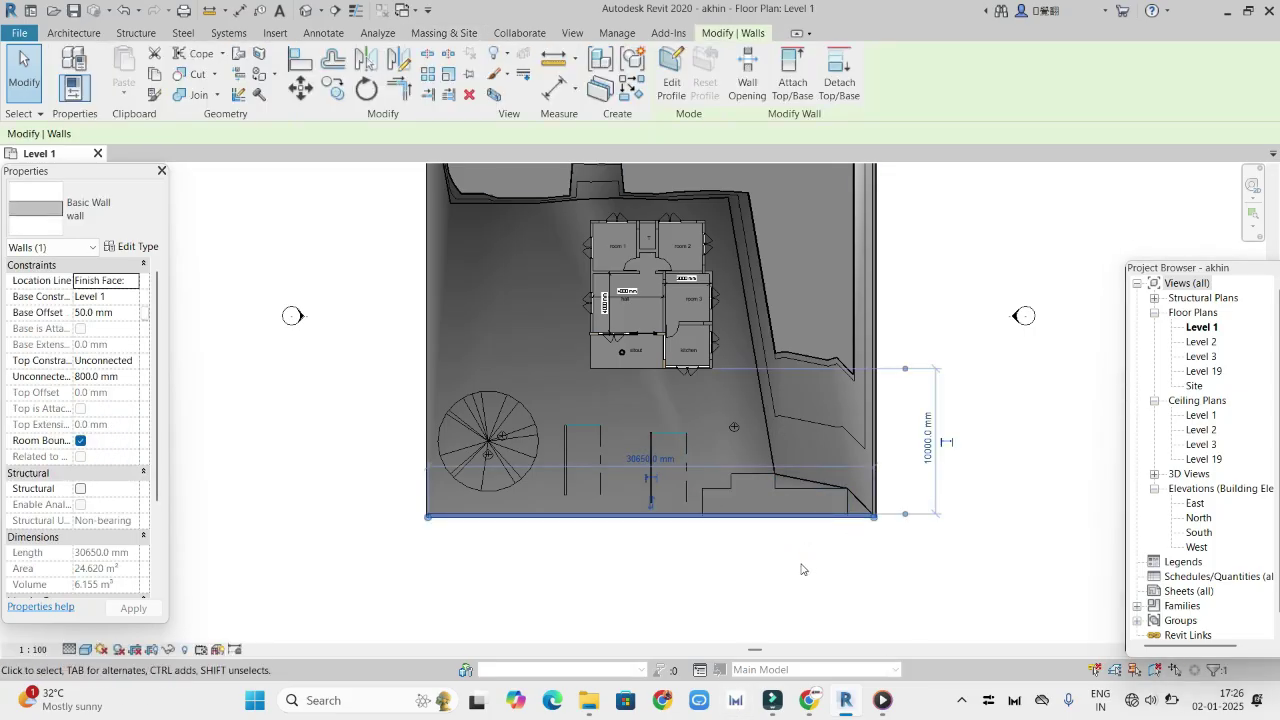
pyautogui.click(801, 565)
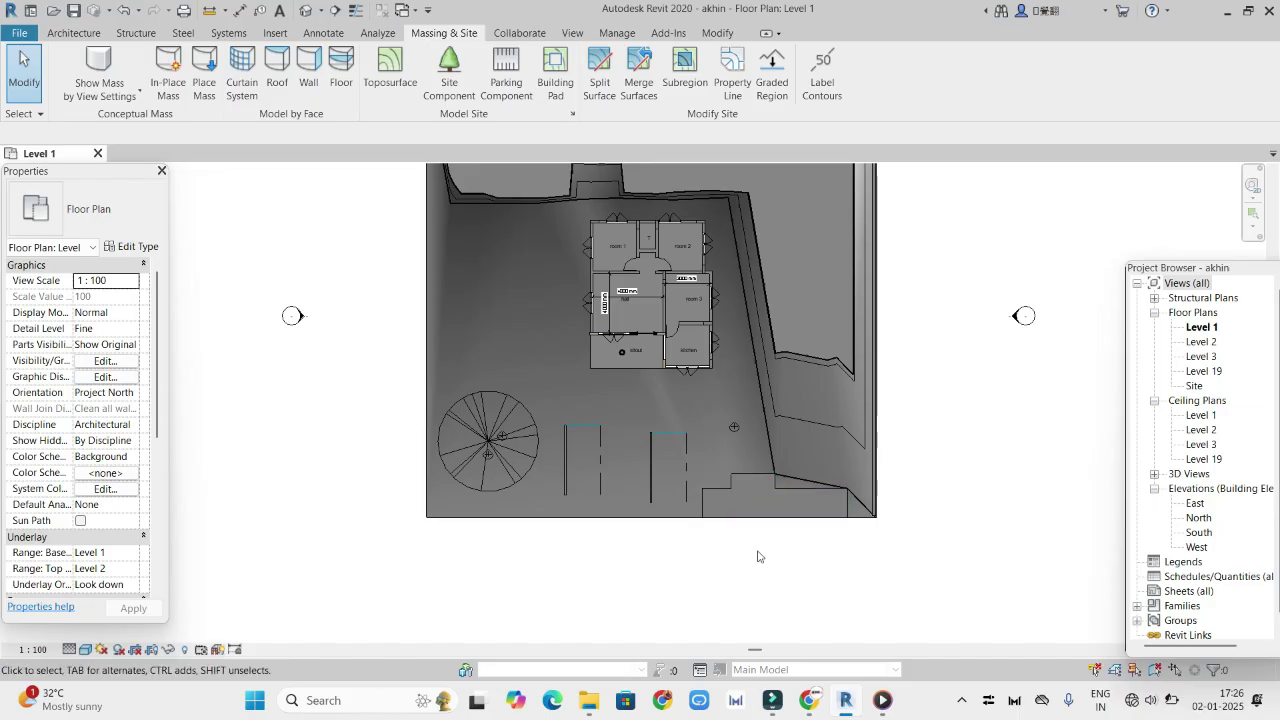
pyautogui.click(765, 520)
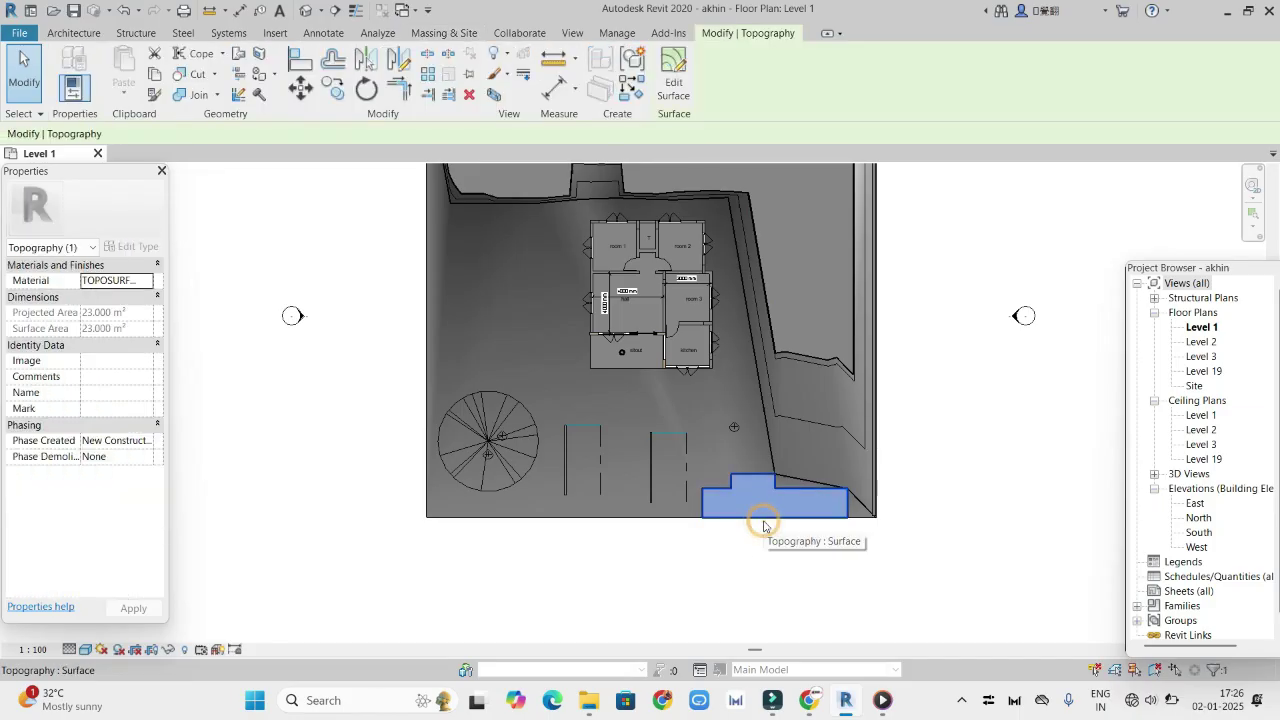
pyautogui.press('Delete')
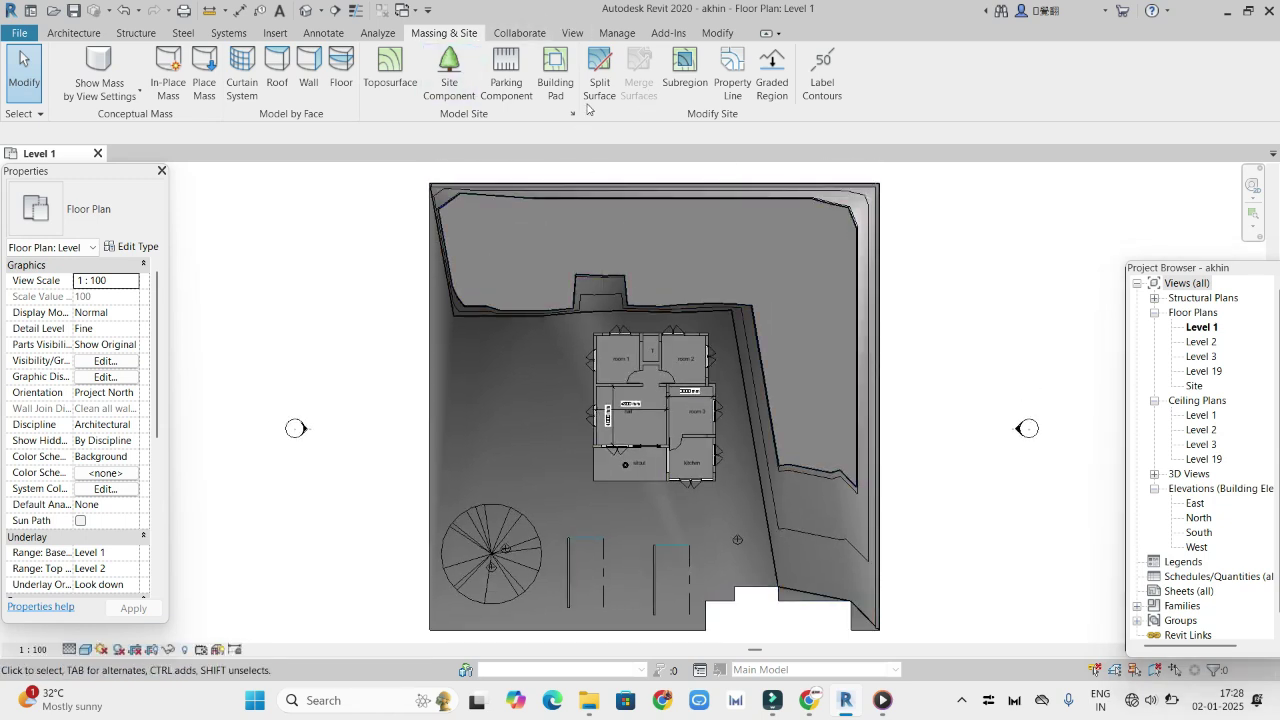
# Split the topography with a rectangular boundary 5000 mm wide between the house and the site's left edge, above the round tree.
pyautogui.click(599, 82)
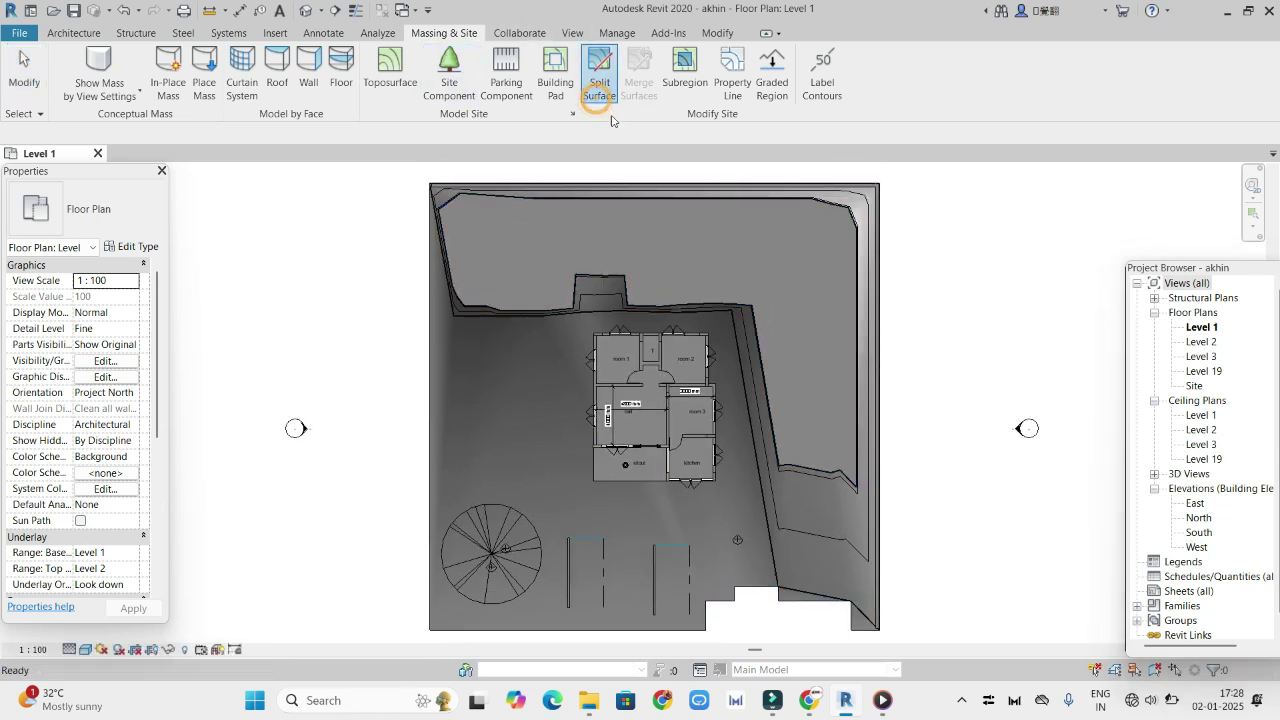
pyautogui.click(563, 631)
pyautogui.click(722, 57)
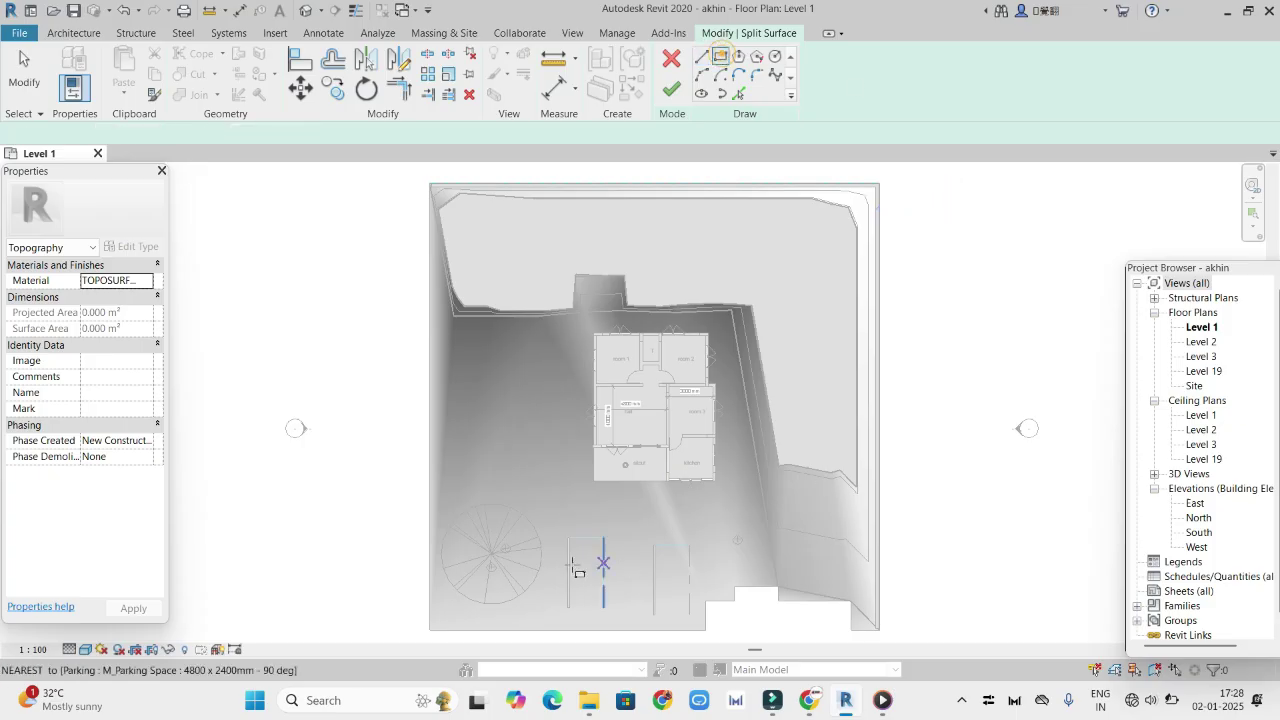
pyautogui.click(472, 425)
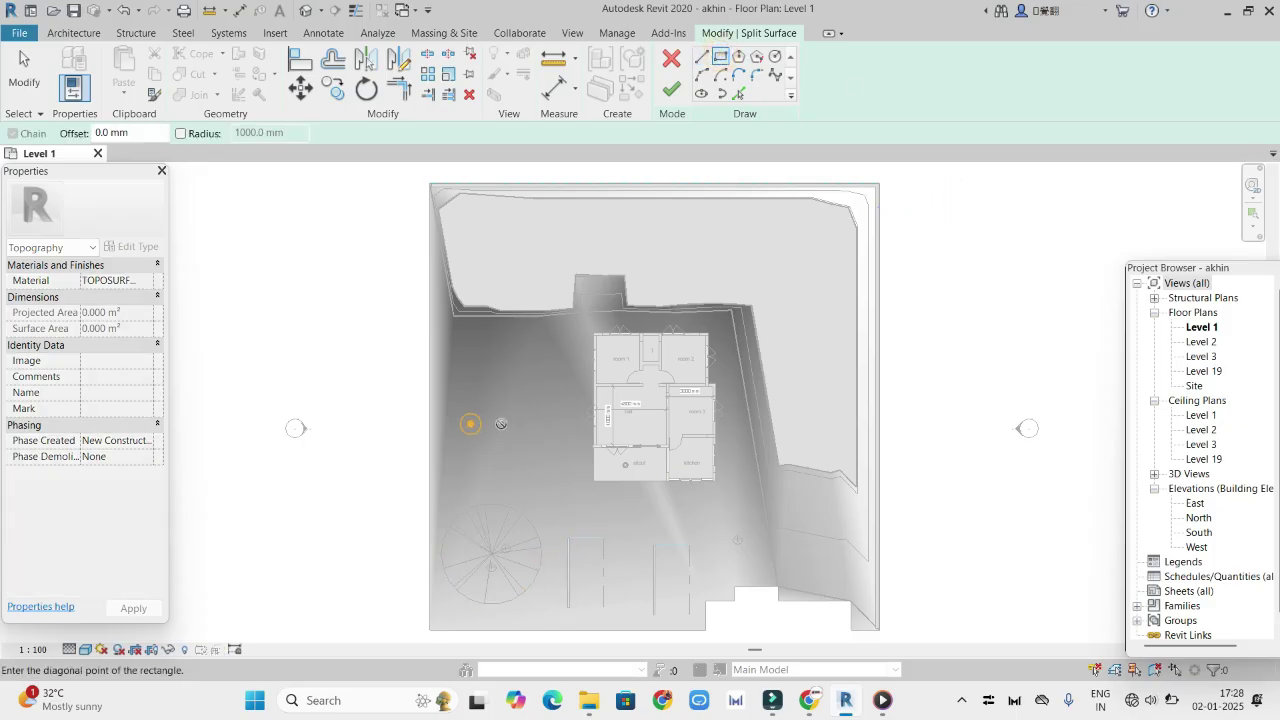
pyautogui.click(544, 482)
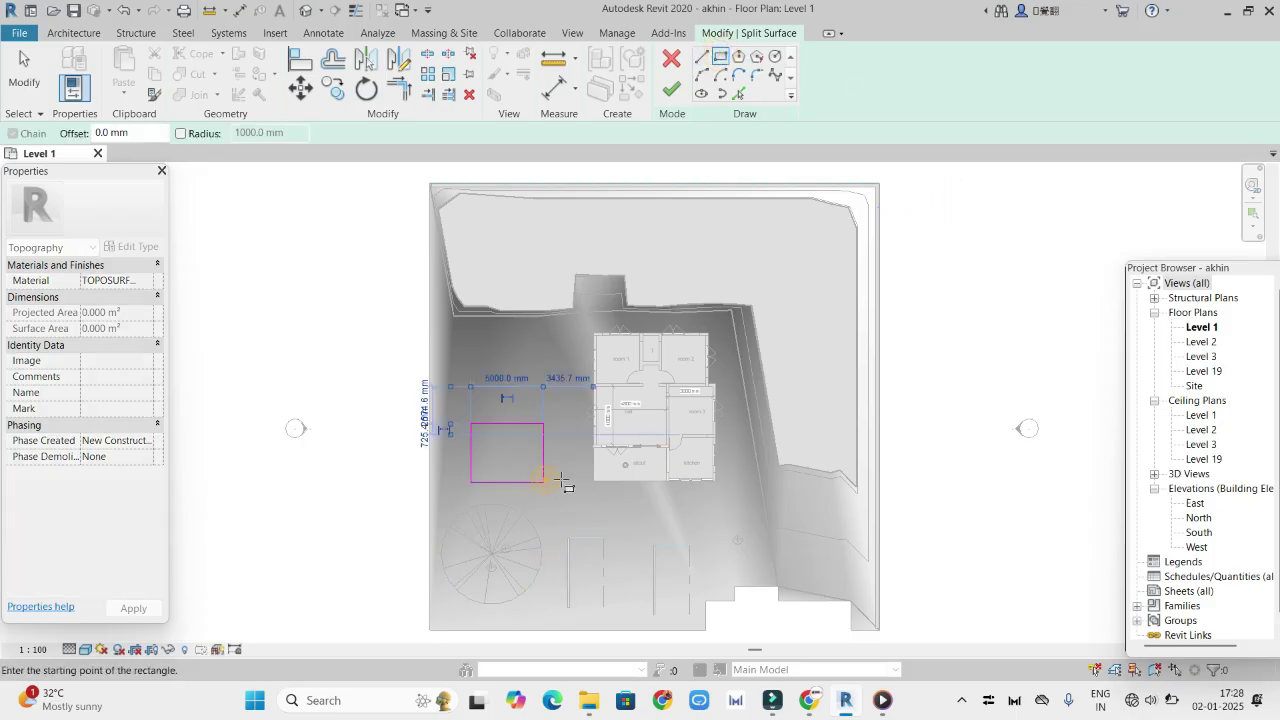
pyautogui.click(670, 90)
pyautogui.press('Escape')
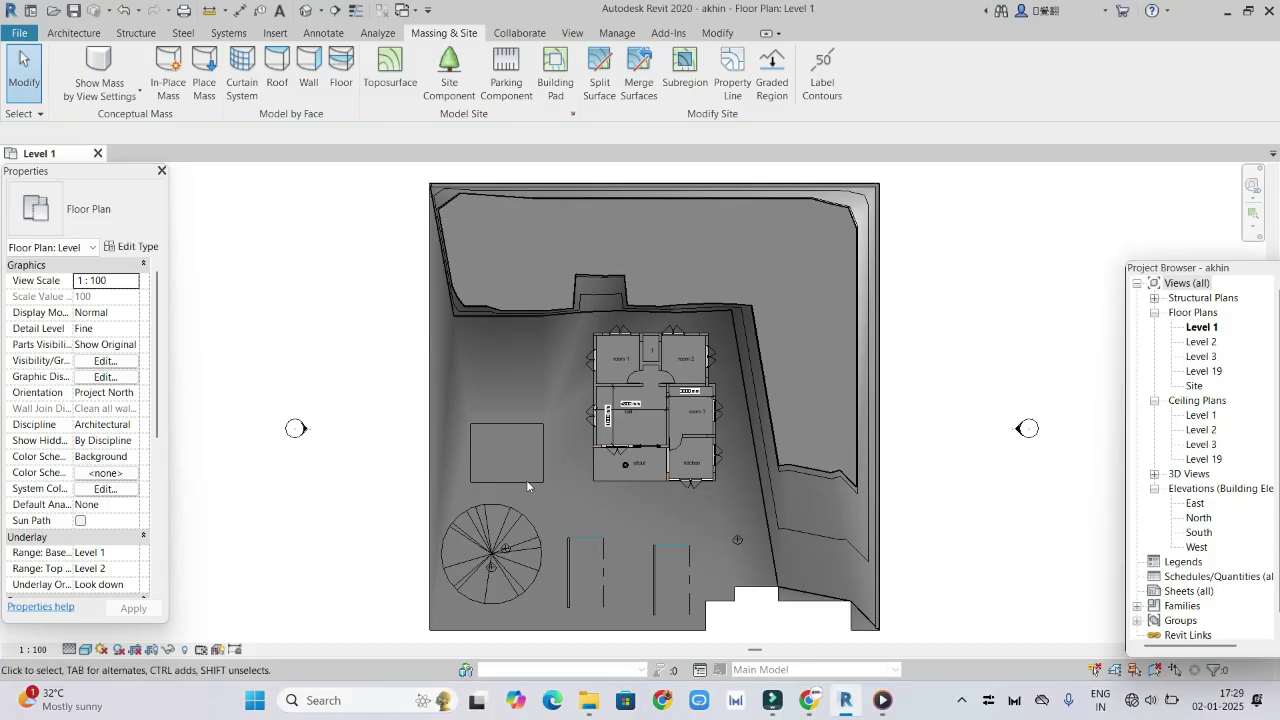
pyautogui.click(527, 484)
pyautogui.press('Escape')
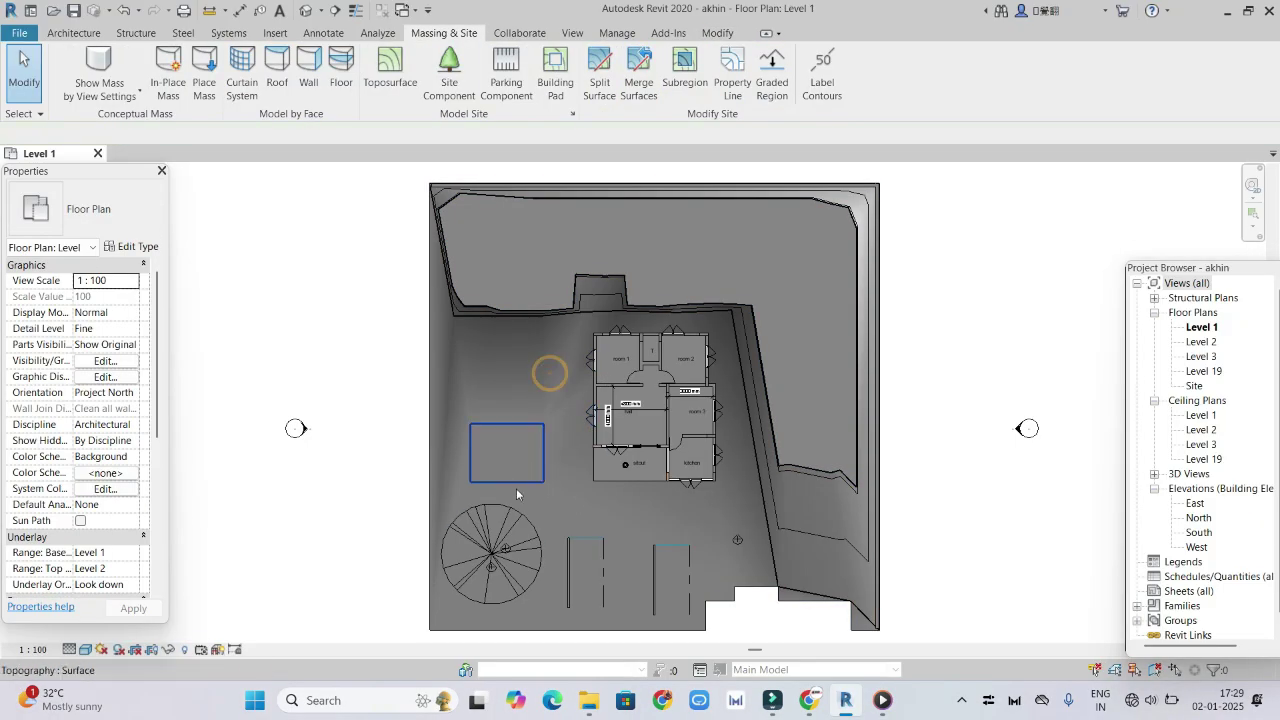
# Create a new material named rrr from the material settings of the rectangular topography piece.
pyautogui.click(516, 482)
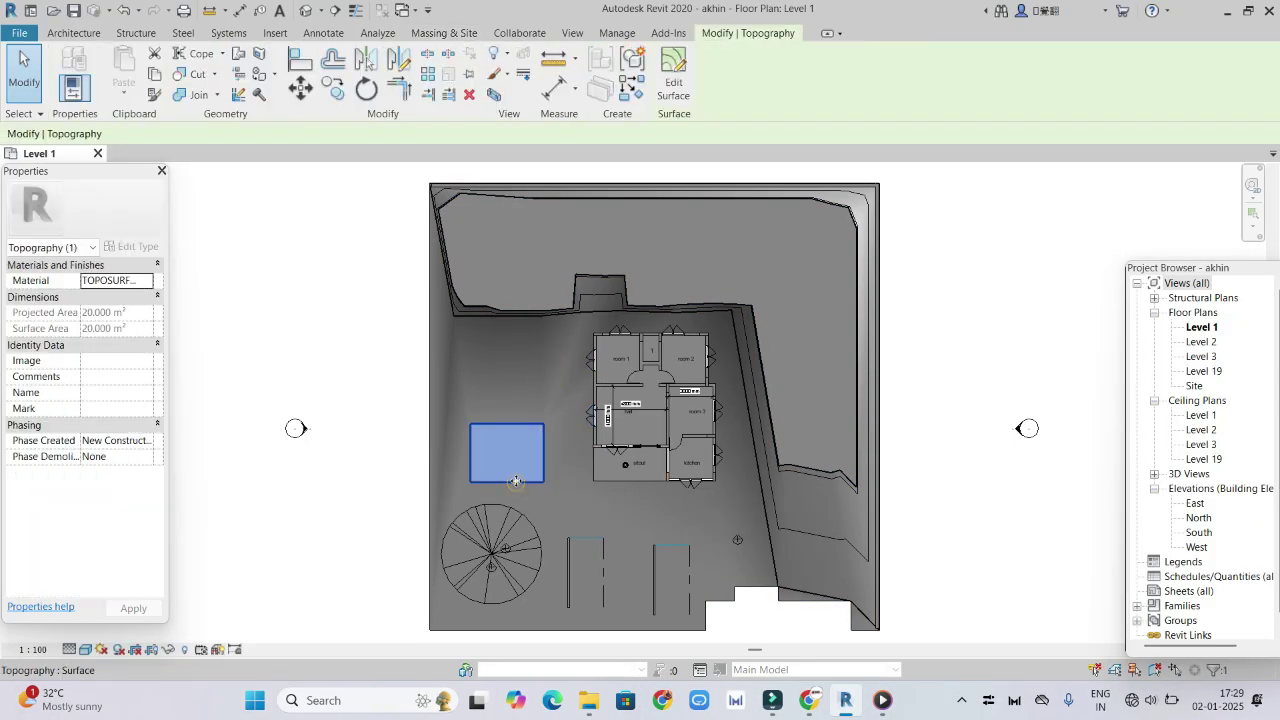
pyautogui.click(140, 280)
pyautogui.click(146, 281)
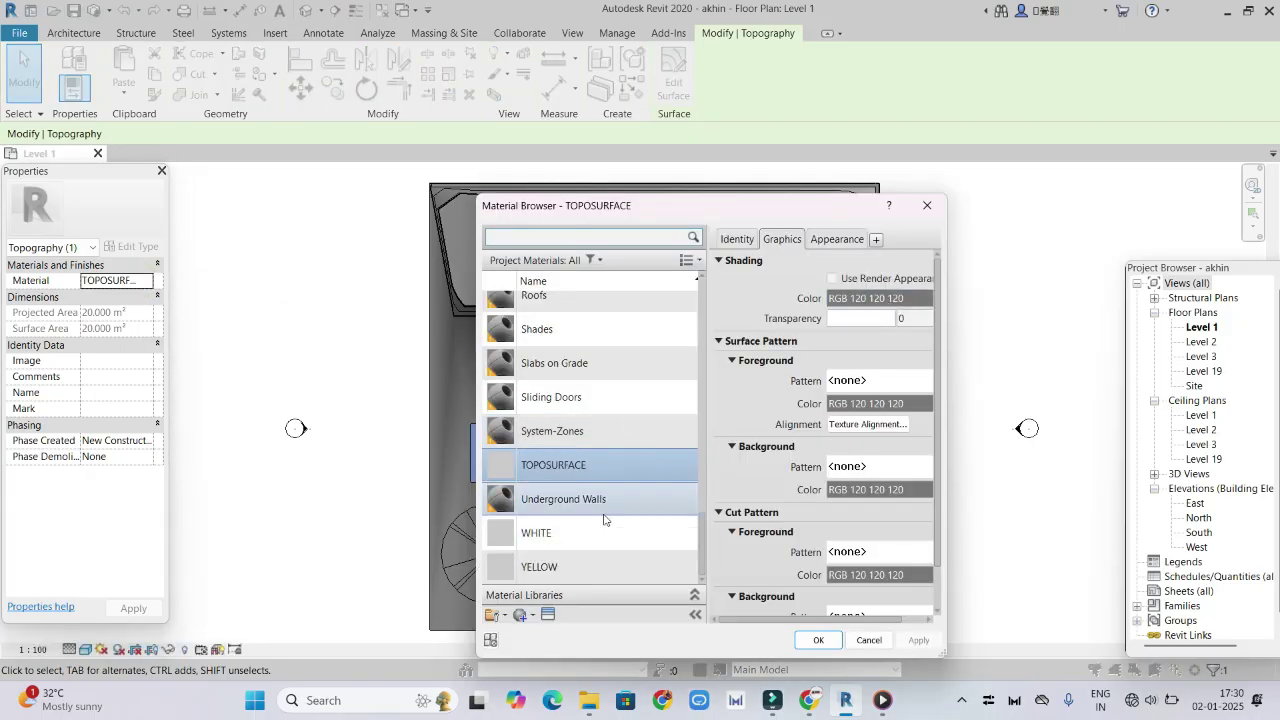
pyautogui.click(579, 540)
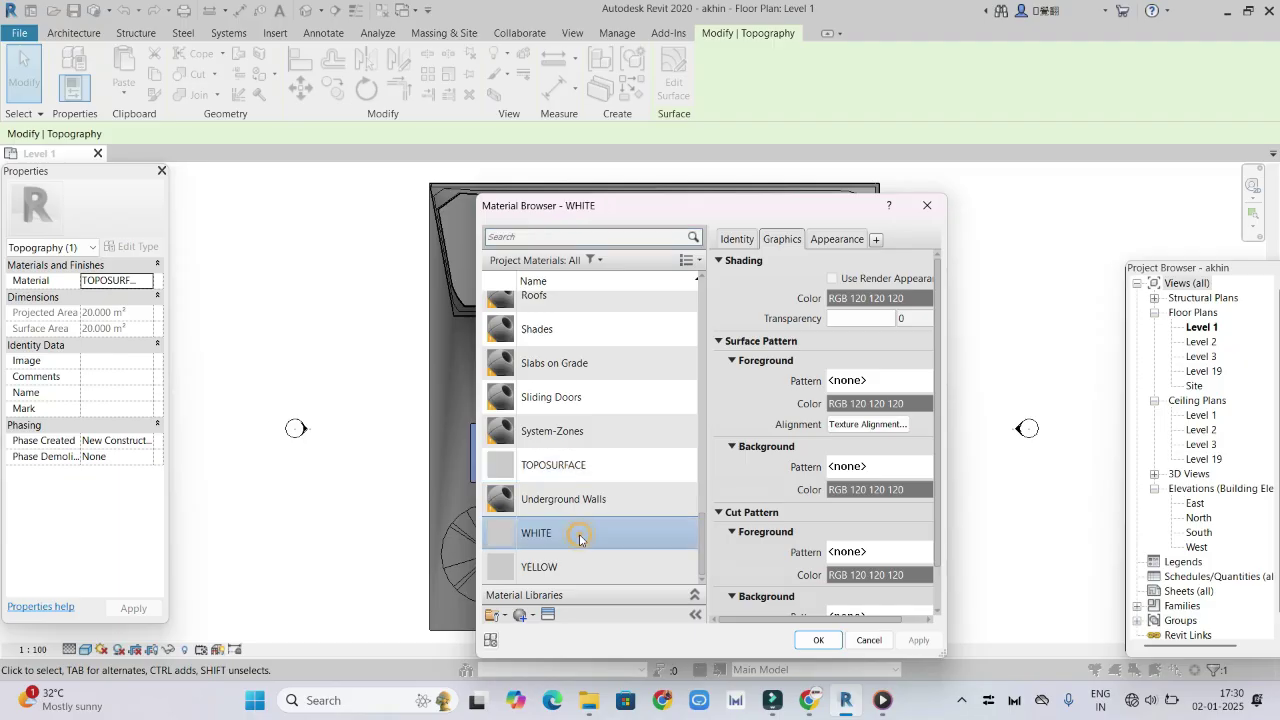
pyautogui.click(526, 614)
pyautogui.click(560, 630)
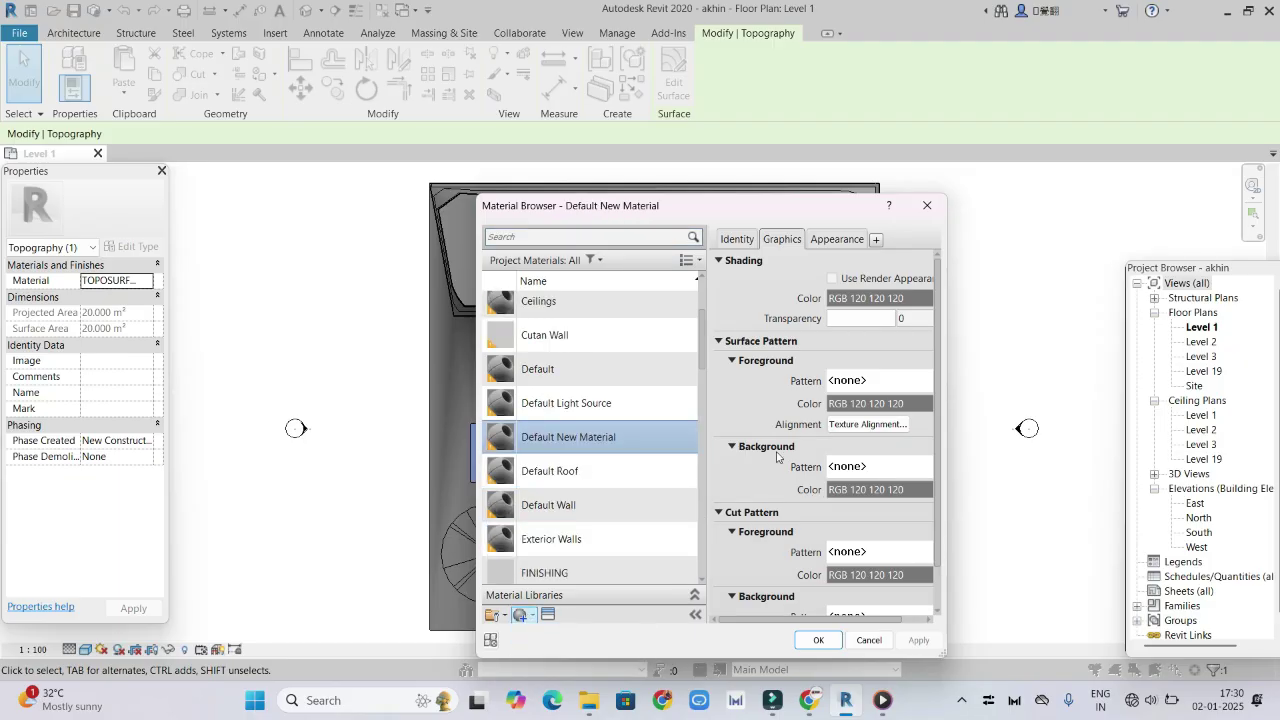
pyautogui.rightClick(600, 443)
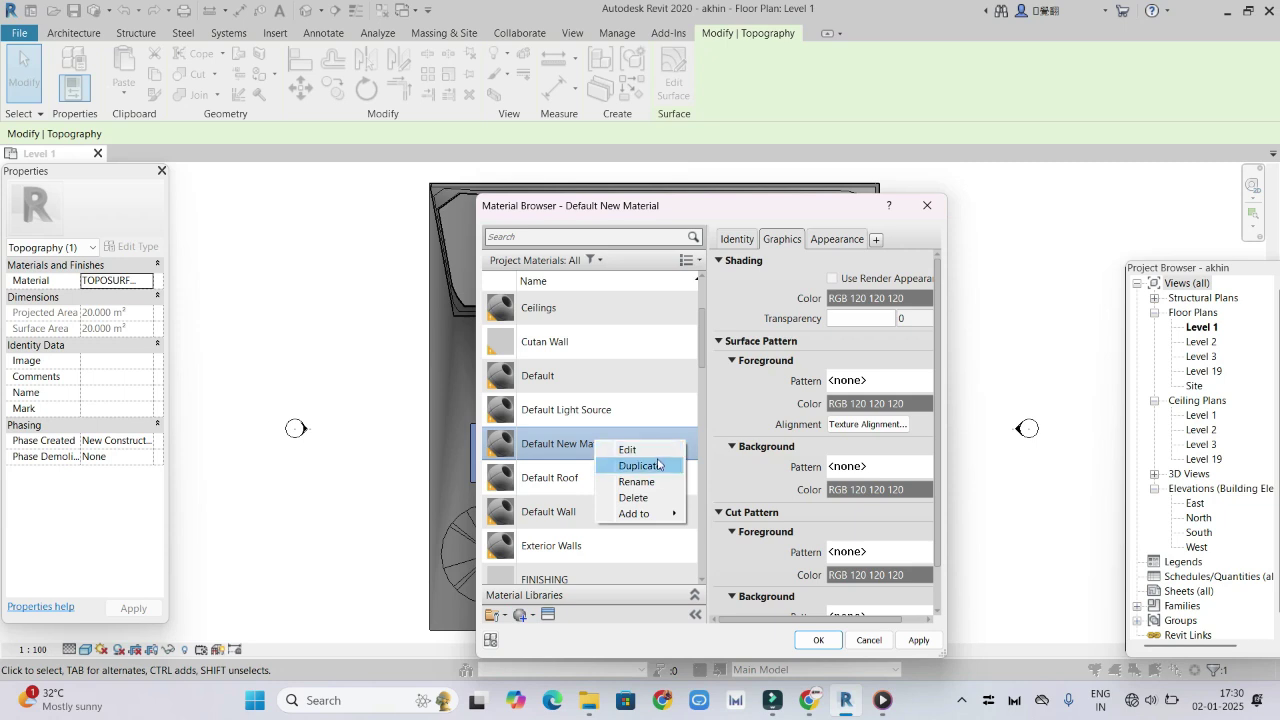
pyautogui.click(647, 486)
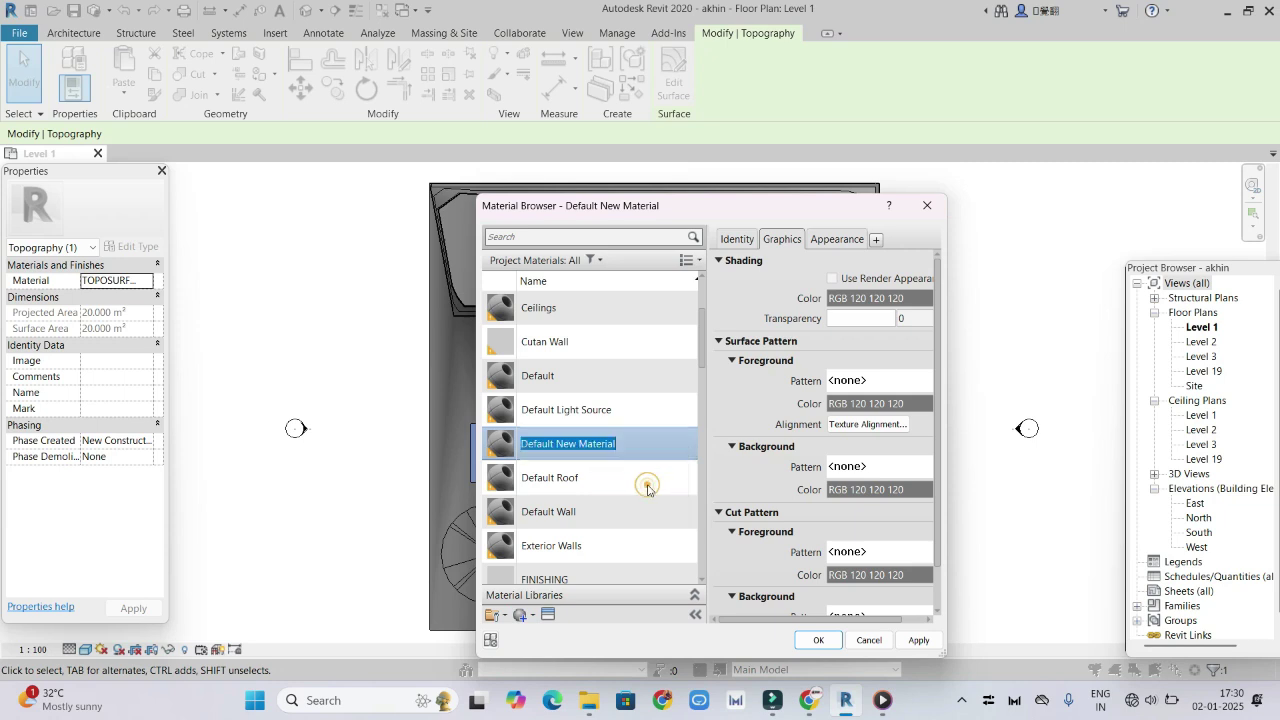
pyautogui.write('rrr')
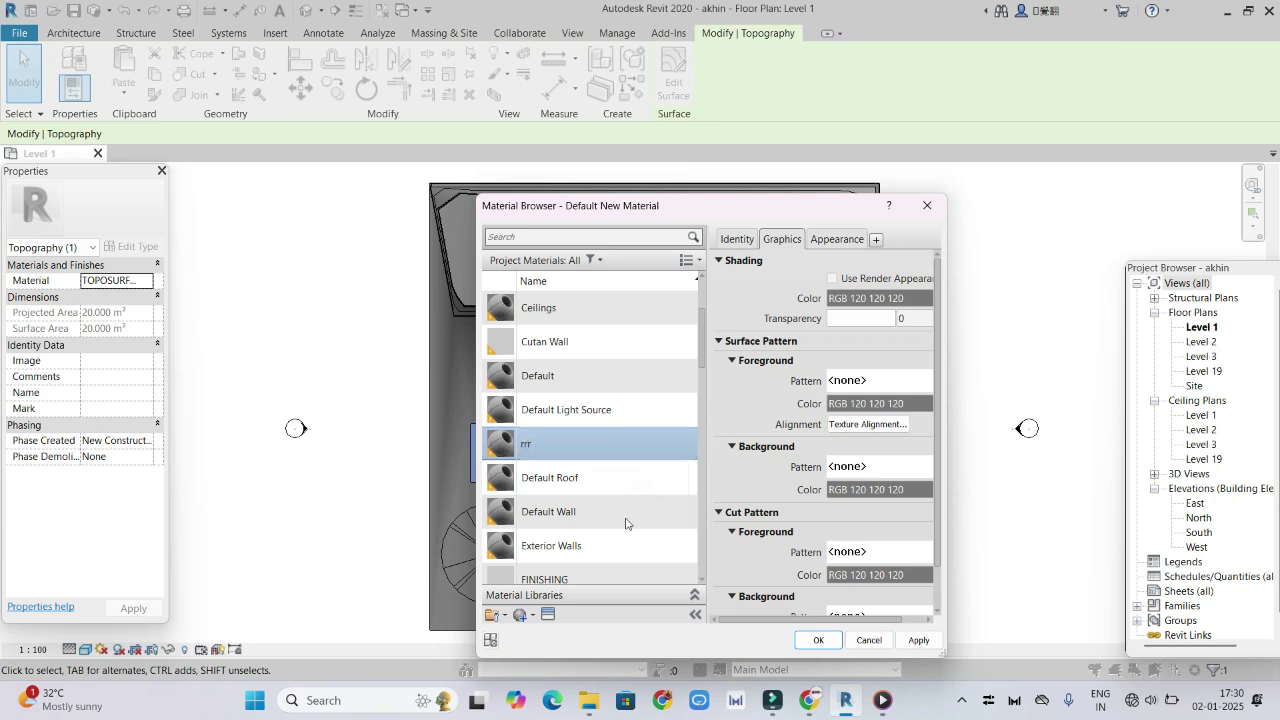
# Open the appearance assets available for the rrr material and search them for "inter lock".
pyautogui.click(549, 615)
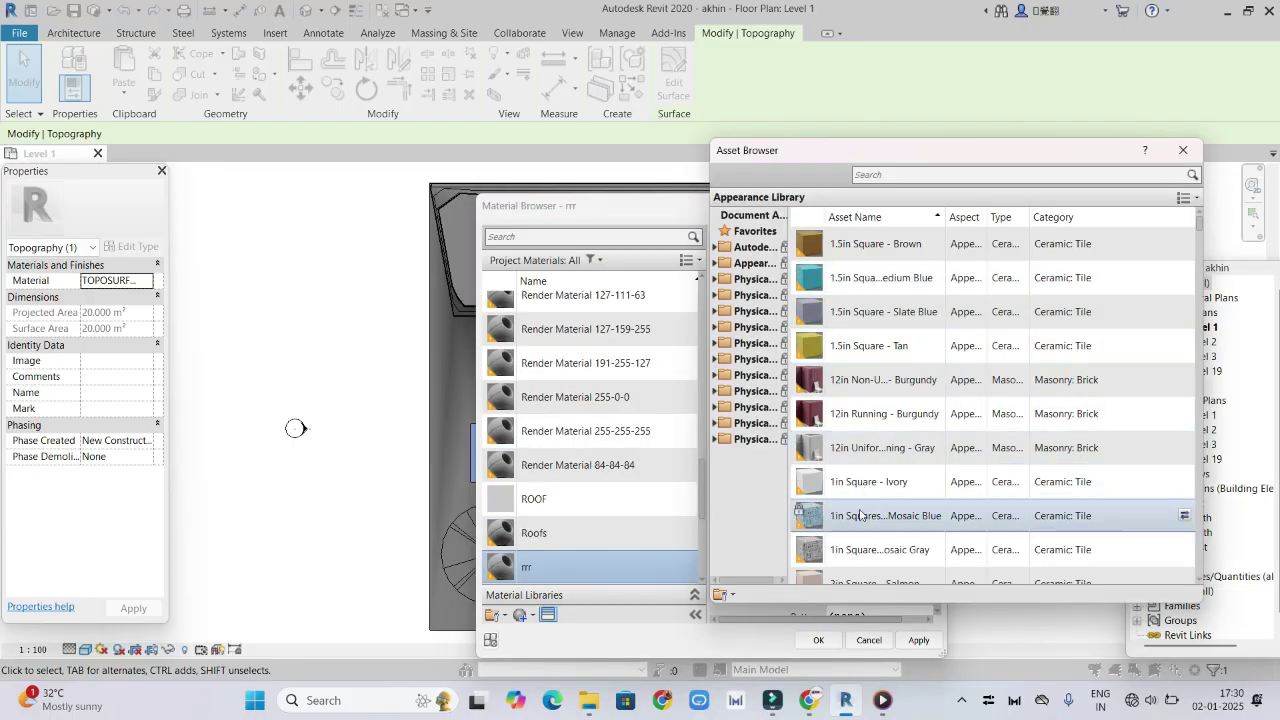
pyautogui.scroll(-2, 860, 515)
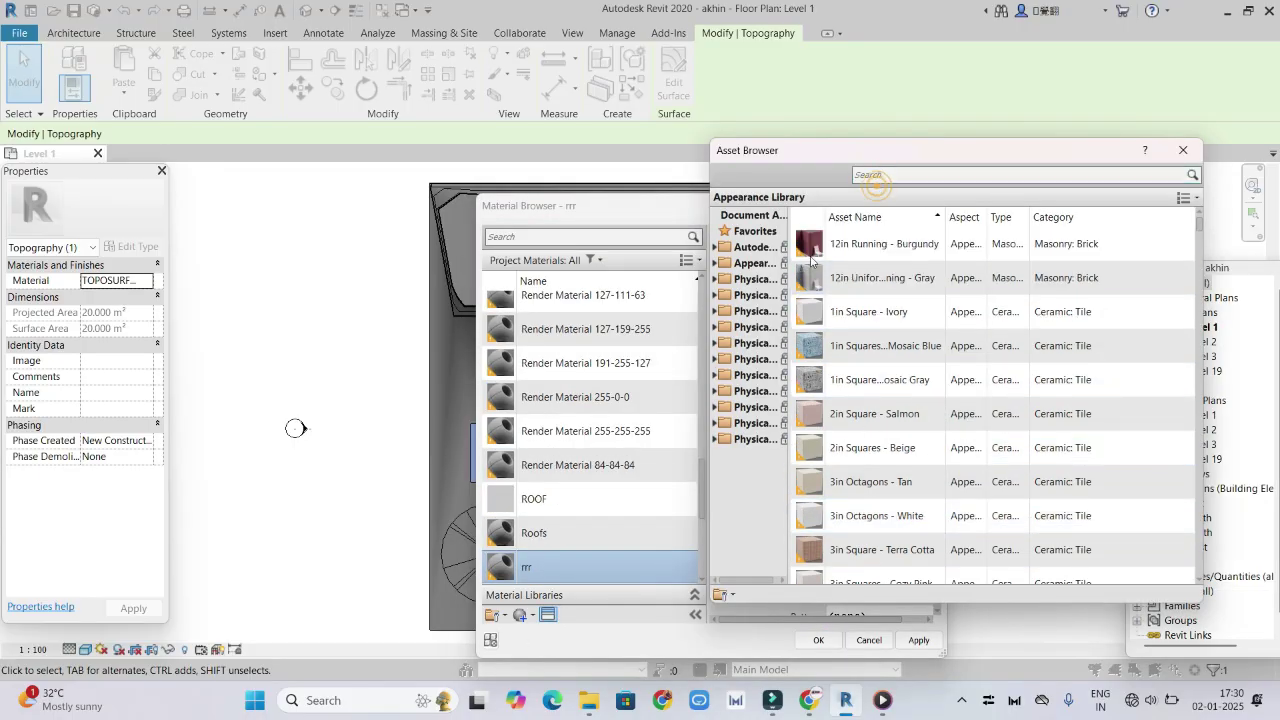
pyautogui.doubleClick(750, 263)
pyautogui.click(892, 172)
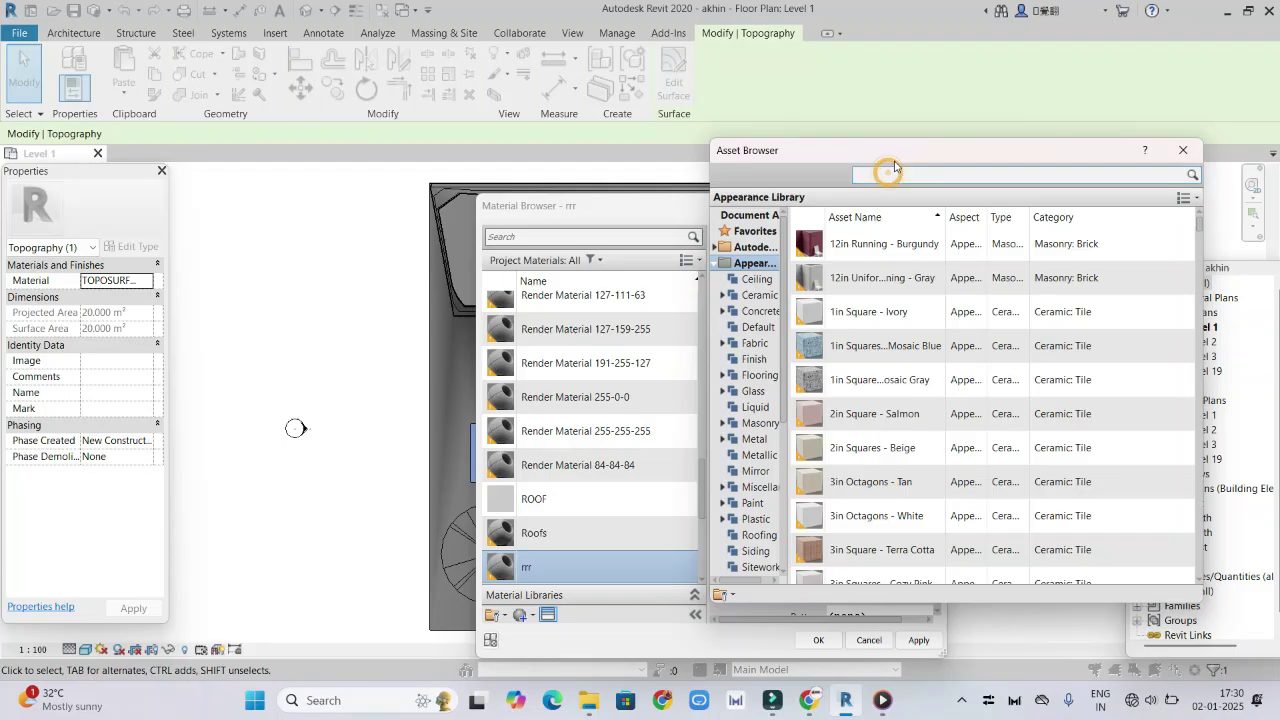
pyautogui.write('inter lock')
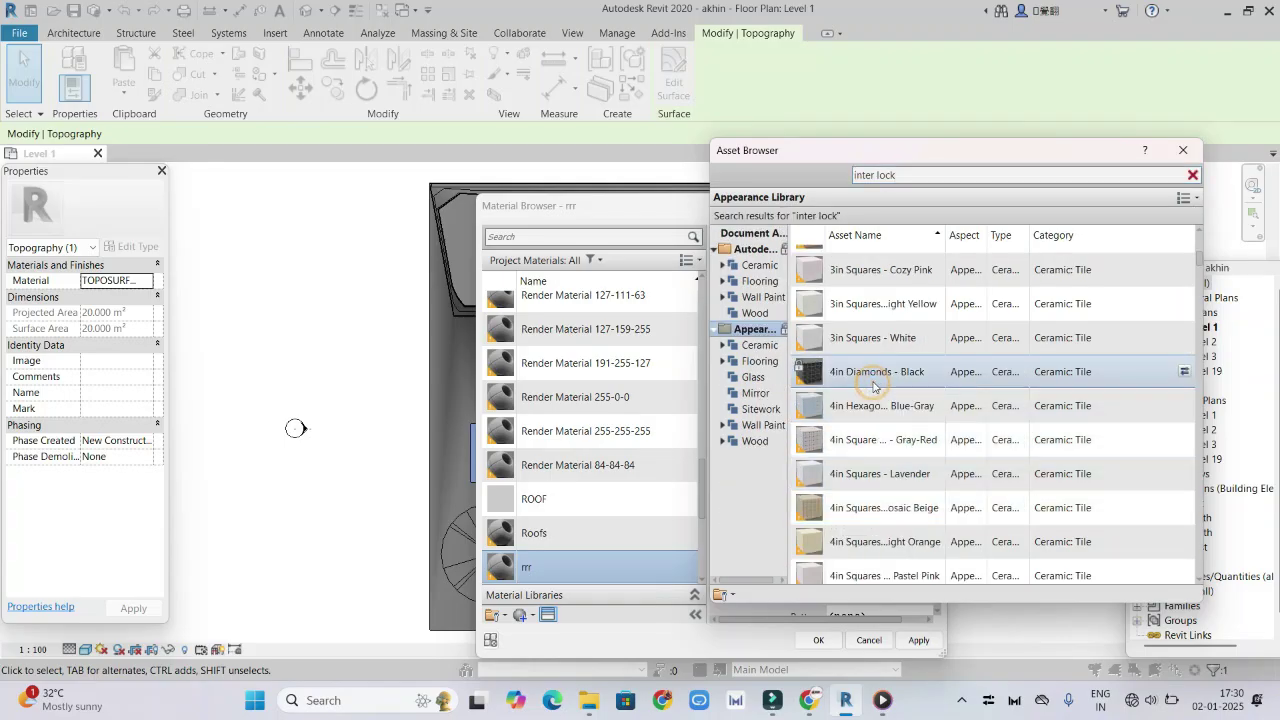
# Give the rrr material the 4in Diamonds - Black appearance and assign it to the rectangular topography piece.
pyautogui.press('Escape')
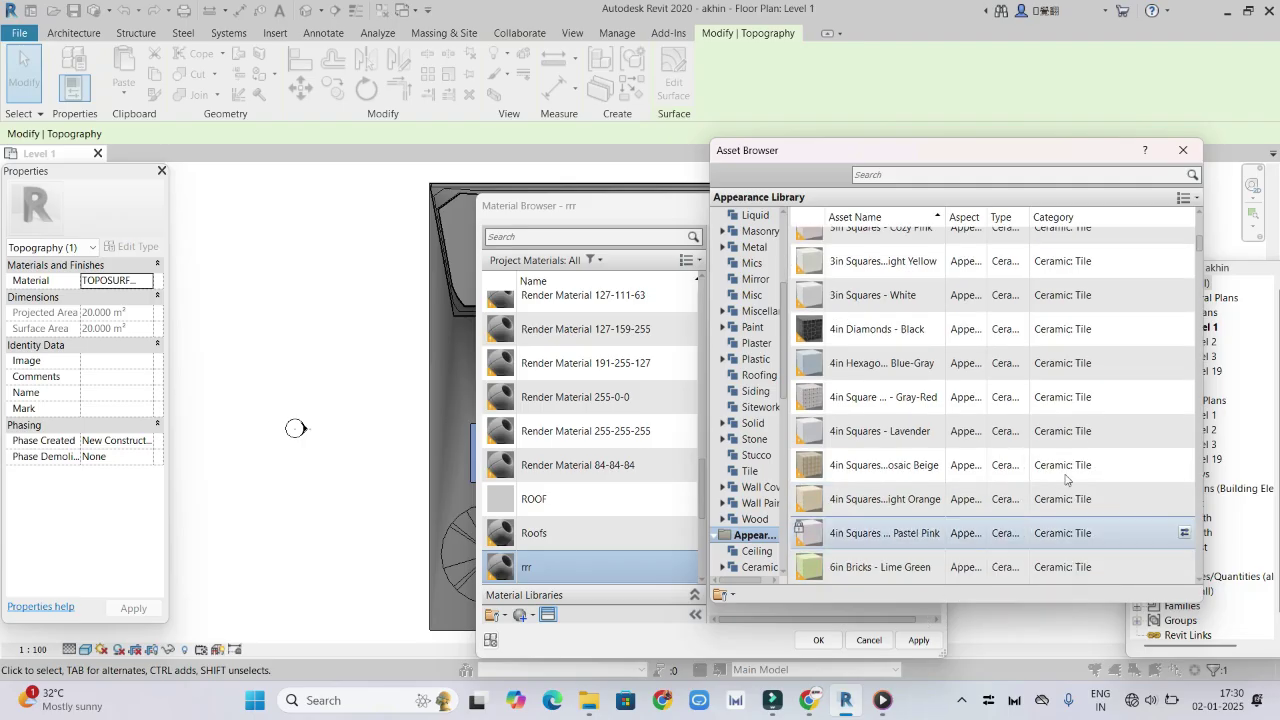
pyautogui.doubleClick(831, 322)
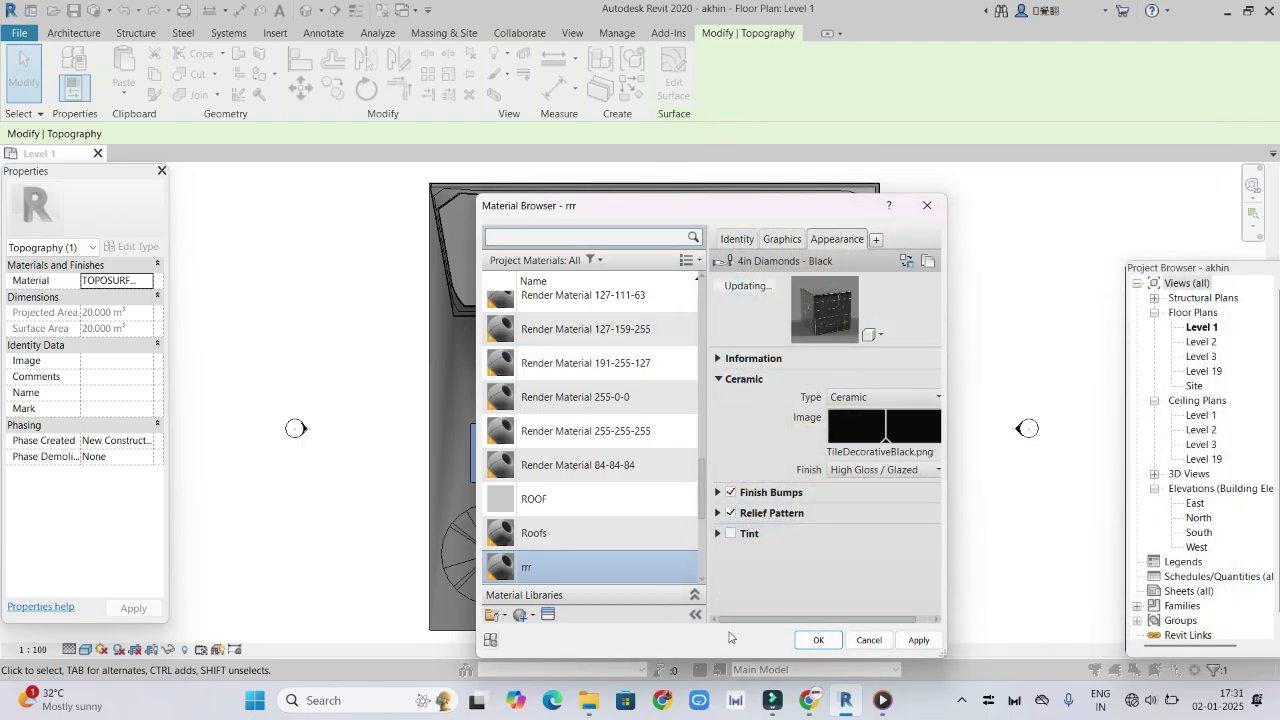
pyautogui.click(817, 641)
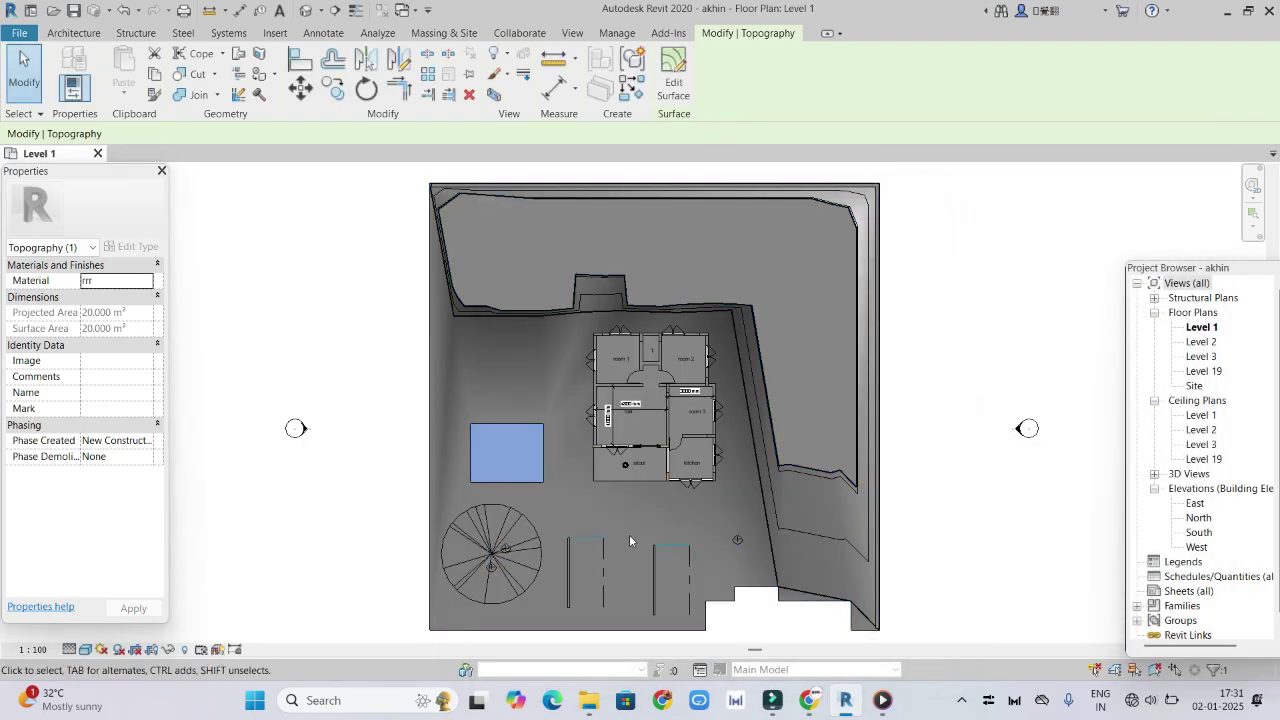
# Reselect the rectangular topography piece and check its assigned material's settings.
pyautogui.click(369, 478)
pyautogui.click(530, 432)
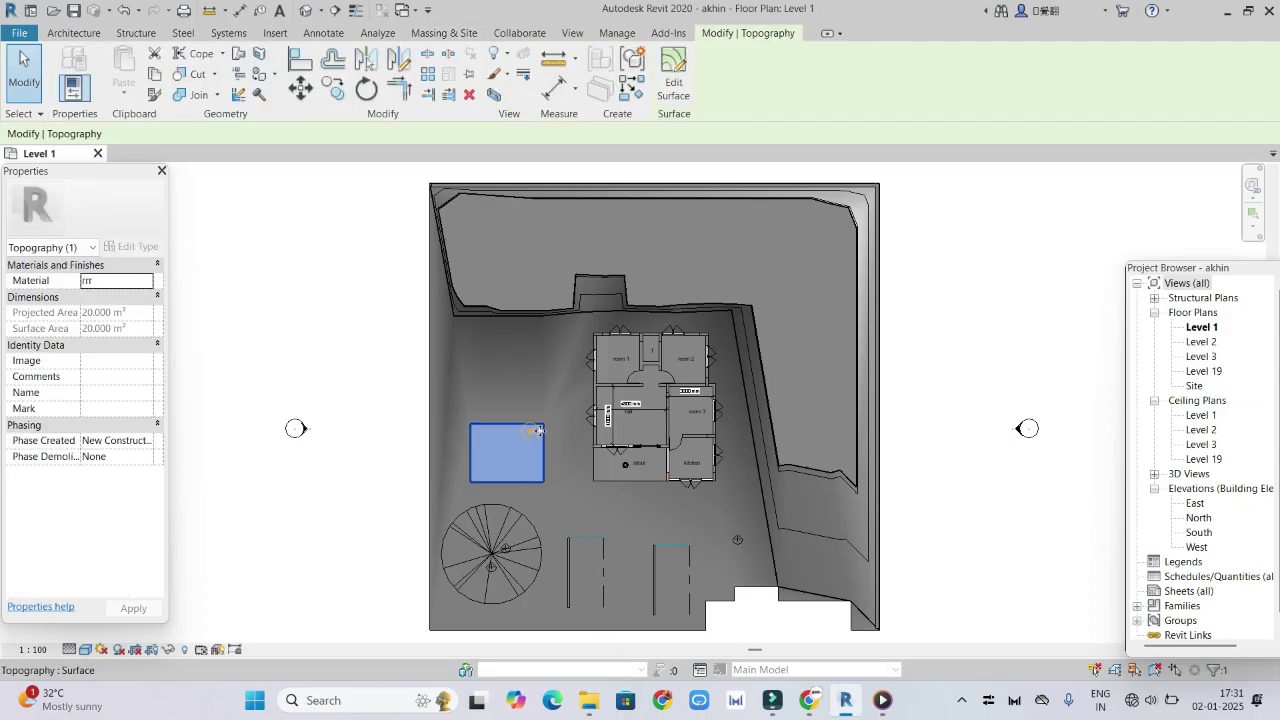
pyautogui.click(147, 284)
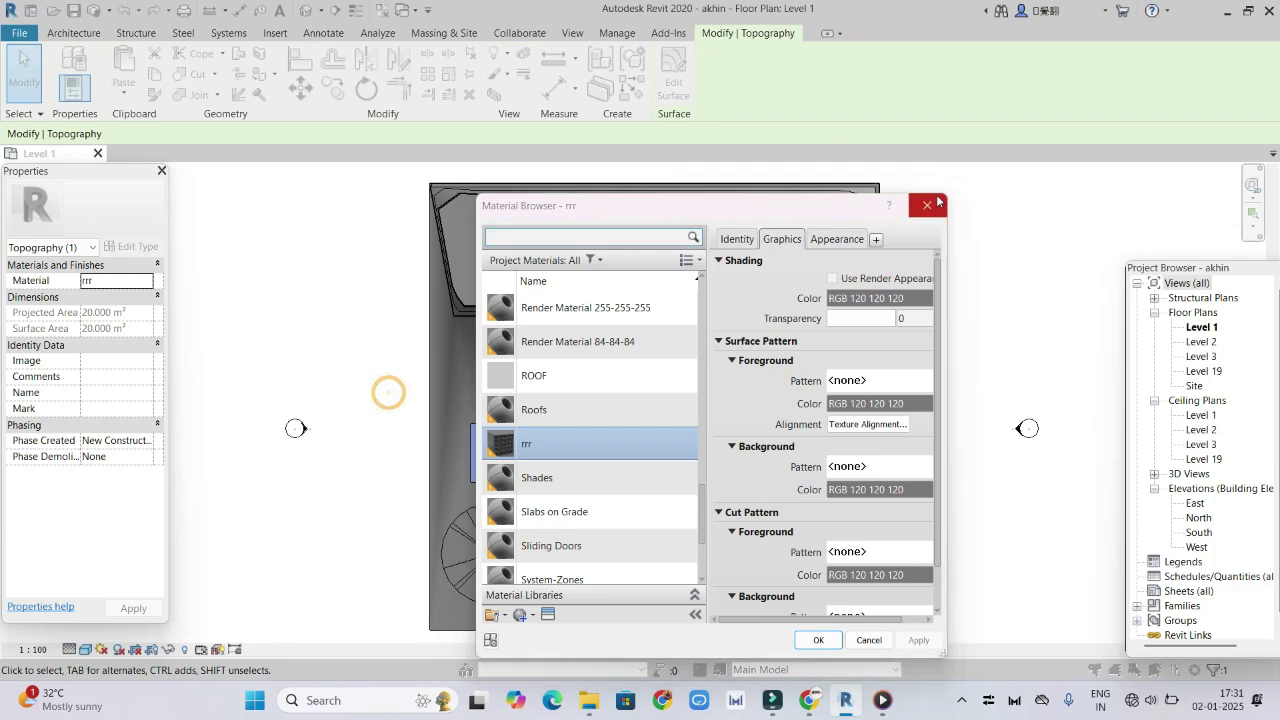
pyautogui.click(928, 205)
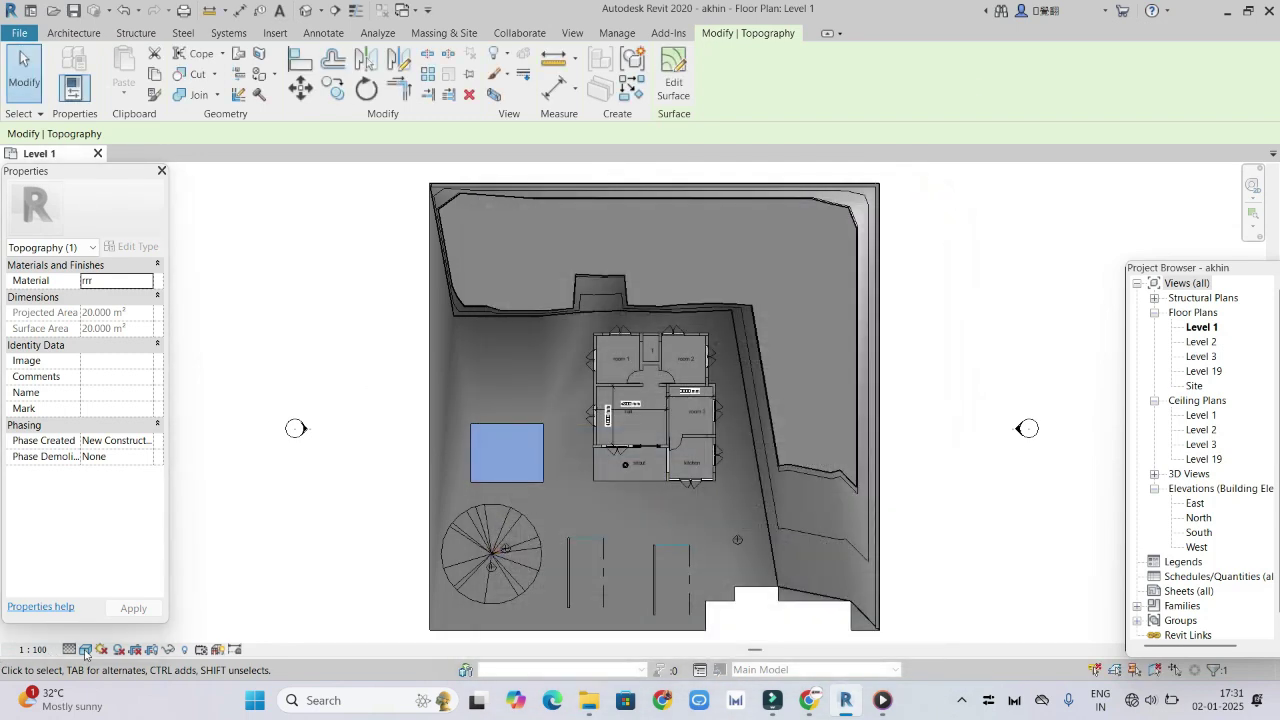
# Switch the Level 1 plan to the Realistic visual style and clear the selection.
pyautogui.click(86, 650)
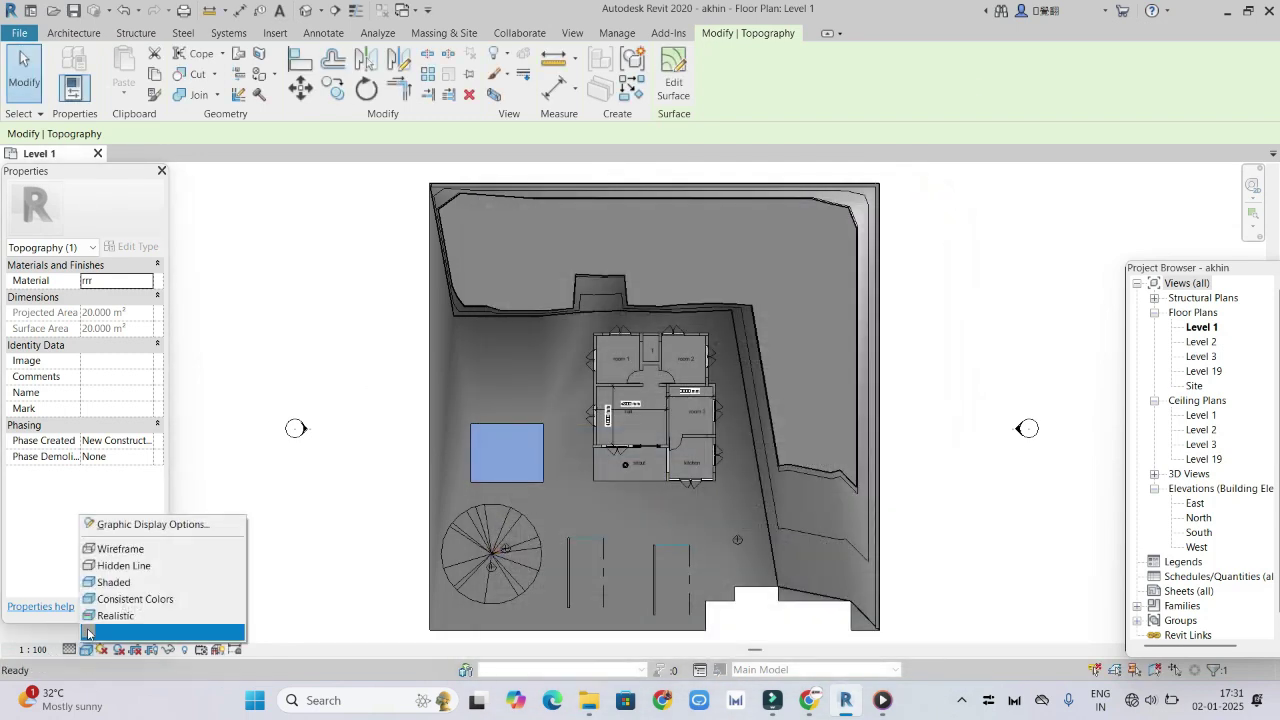
pyautogui.click(146, 616)
pyautogui.press('Escape')
# Examine the rectangular piece's surface texture up close and against the surrounding topography.
pyautogui.scroll(5, 519, 464)
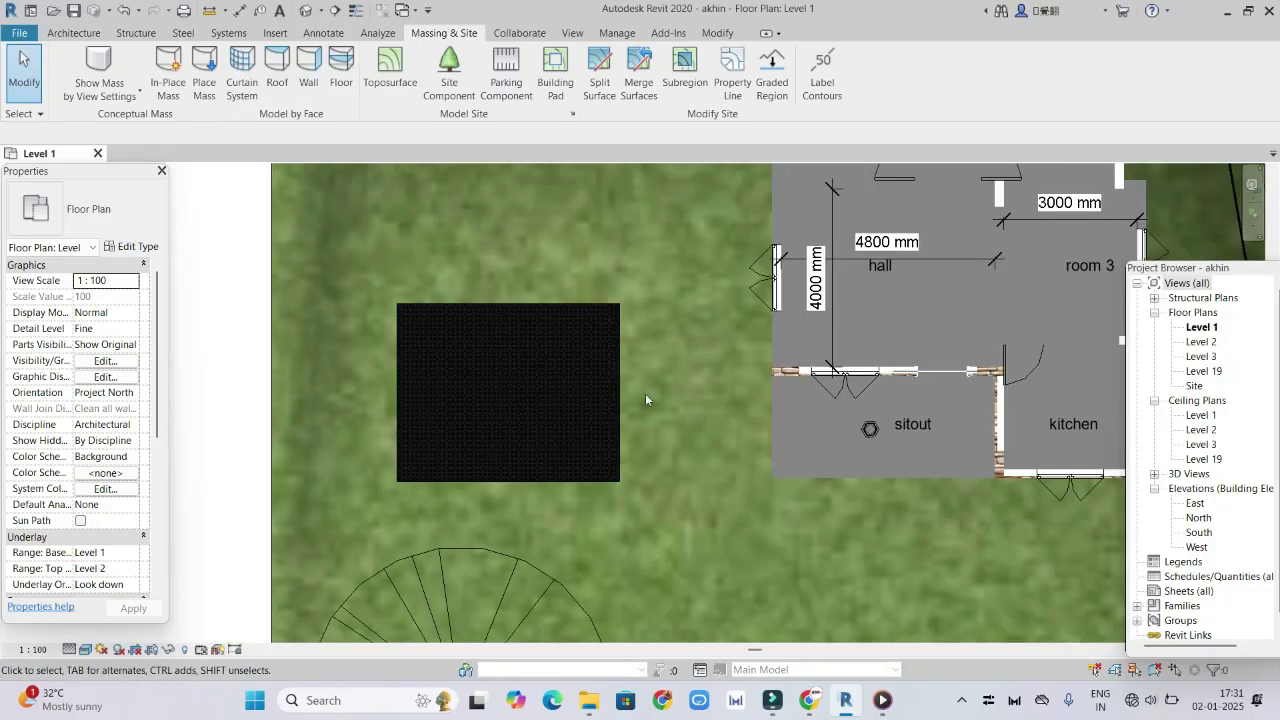
pyautogui.scroll(-2, 583, 432)
pyautogui.scroll(3, 588, 423)
pyautogui.scroll(-6, 589, 418)
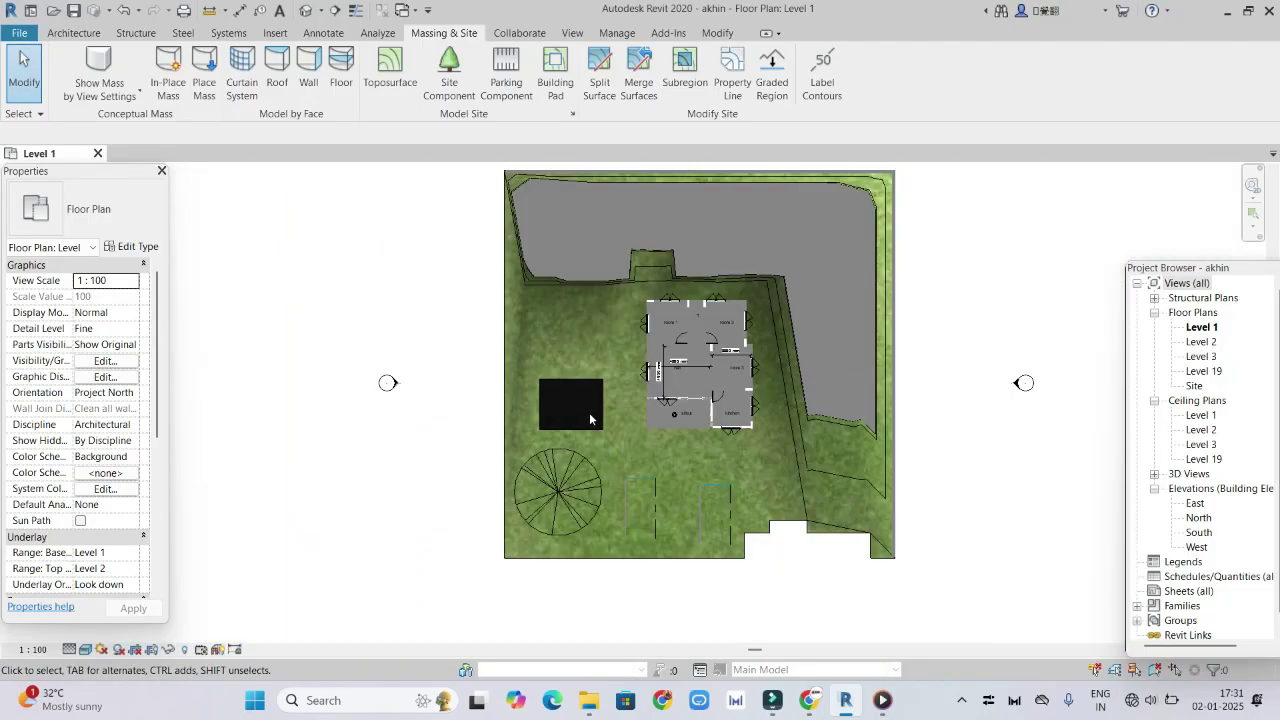
pyautogui.scroll(8, 592, 395)
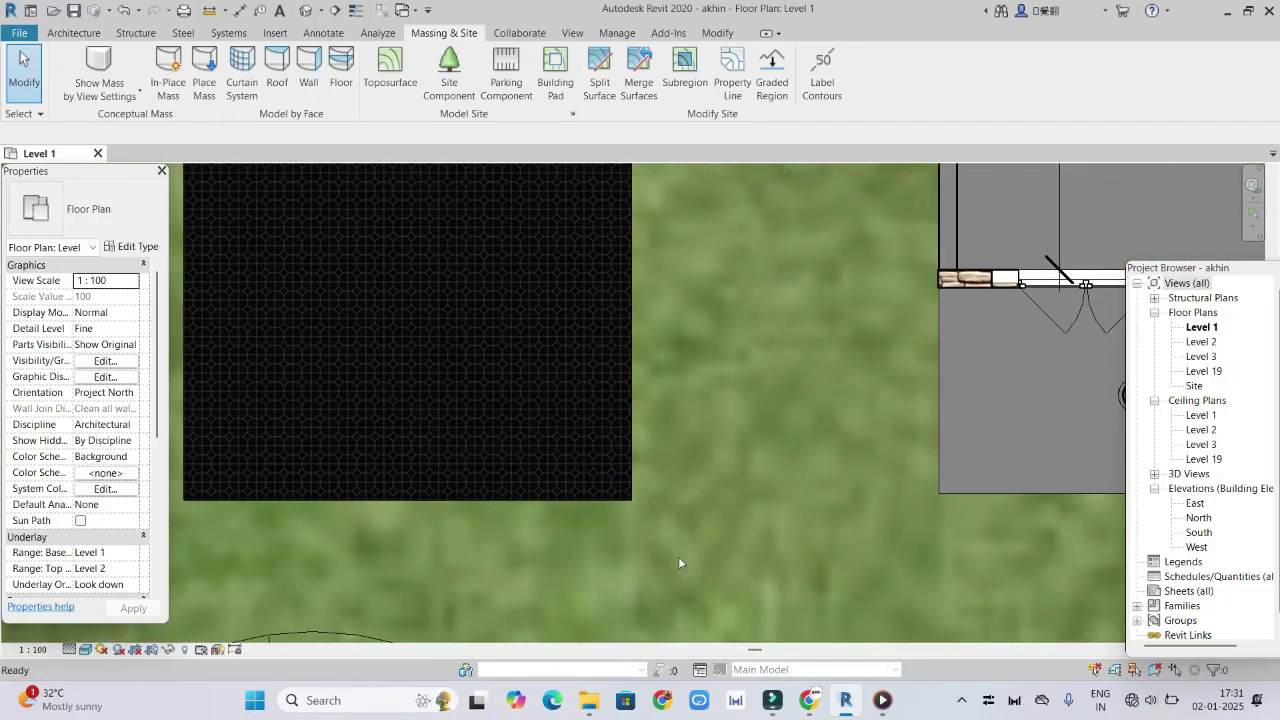
pyautogui.moveTo(620, 326); pyautogui.dragTo(717, 420, button='middle')
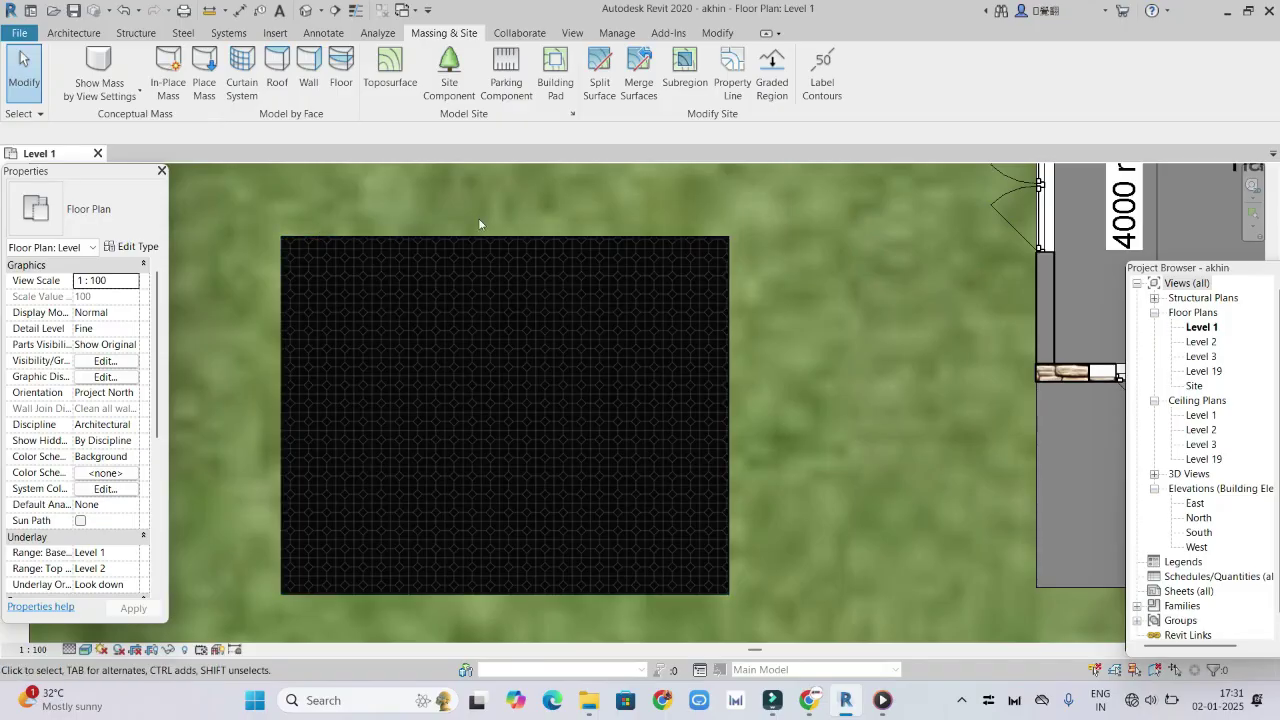
pyautogui.scroll(-4, 715, 468)
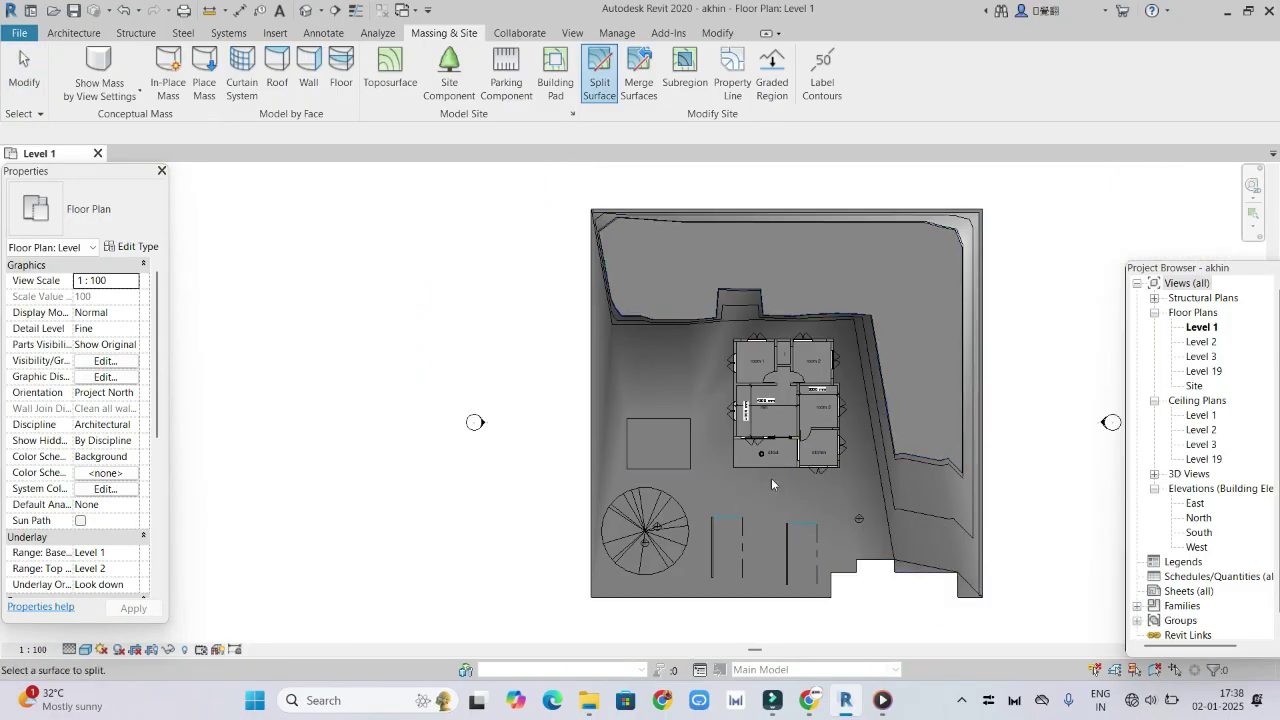
# Try to split the main topography, sketching a curved boundary from the sitout's front to the site's front edge.
pyautogui.click(588, 92)
pyautogui.click(713, 599)
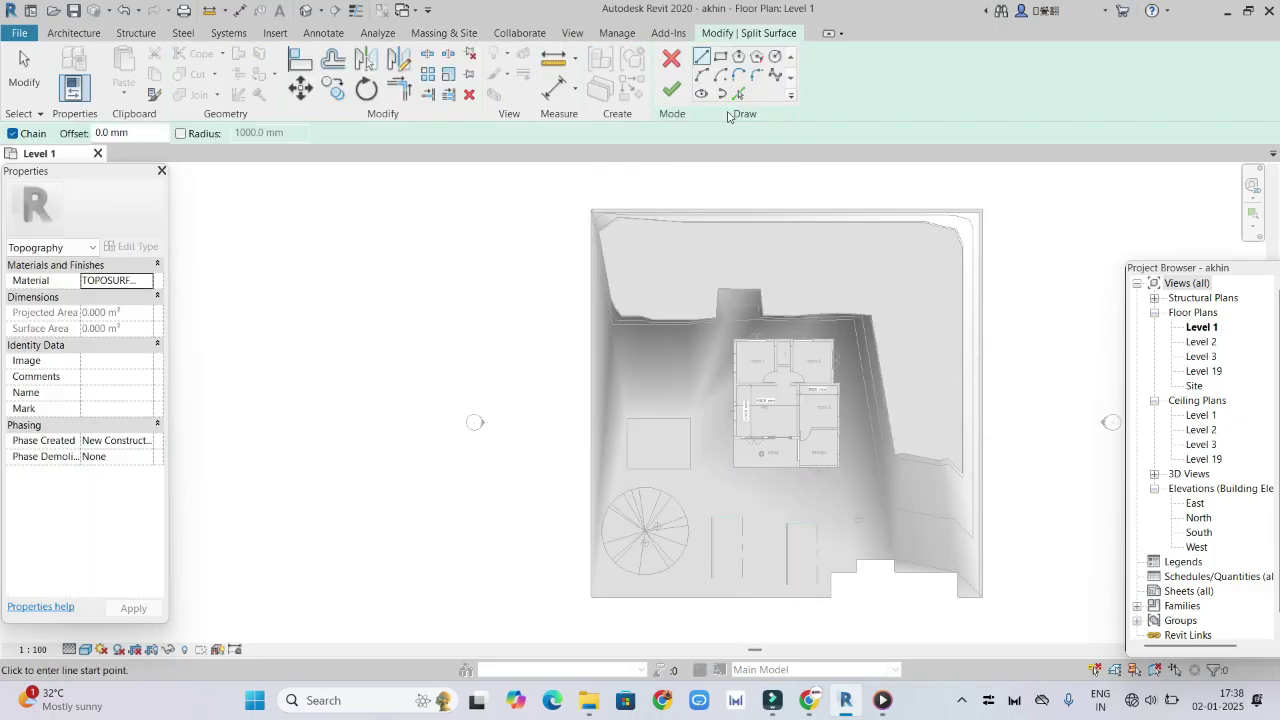
pyautogui.click(701, 76)
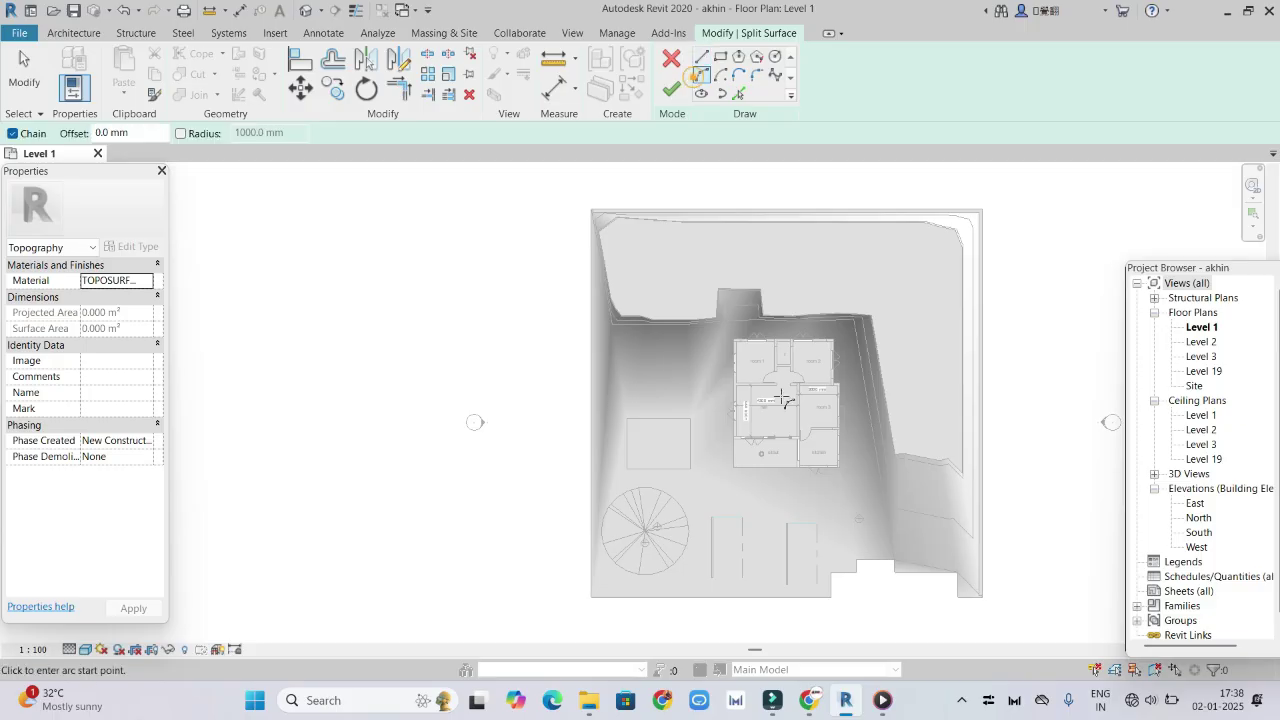
pyautogui.click(762, 479)
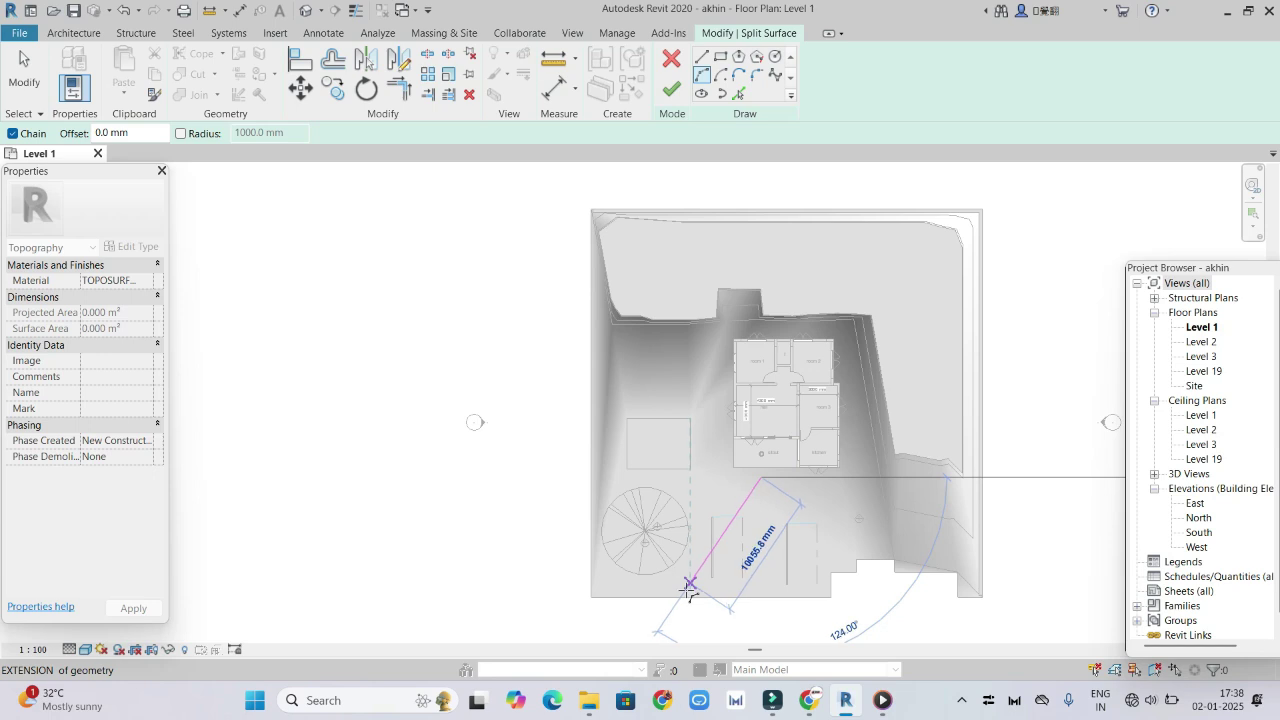
pyautogui.click(682, 597)
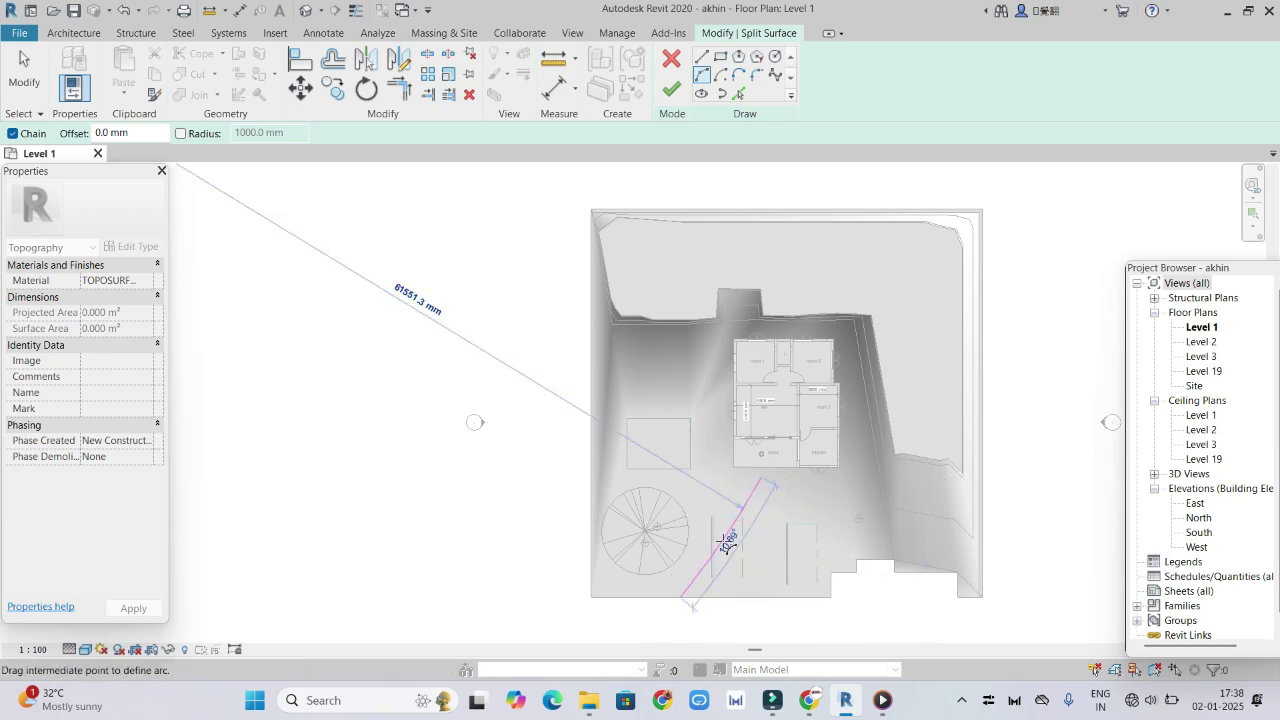
pyautogui.click(690, 540)
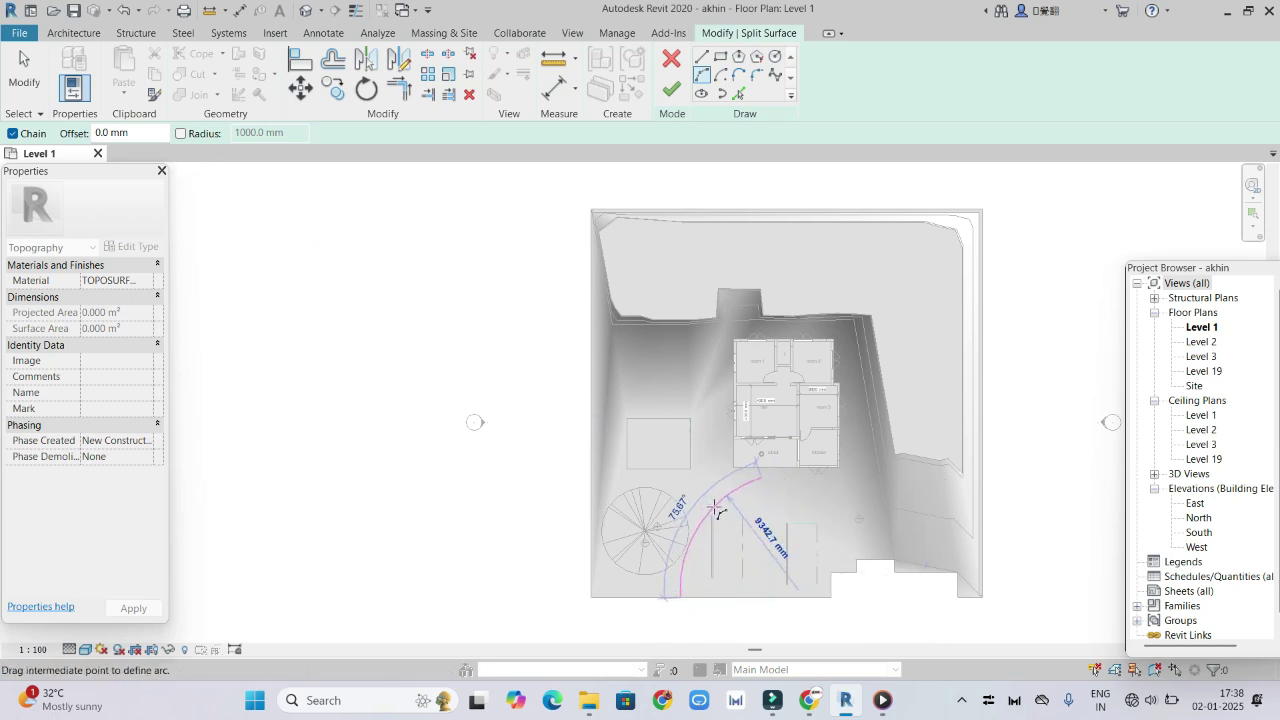
# Try to add a second, roughly parallel arc closer to the kitchen side and close the curved strip at its house end.
pyautogui.click(737, 598)
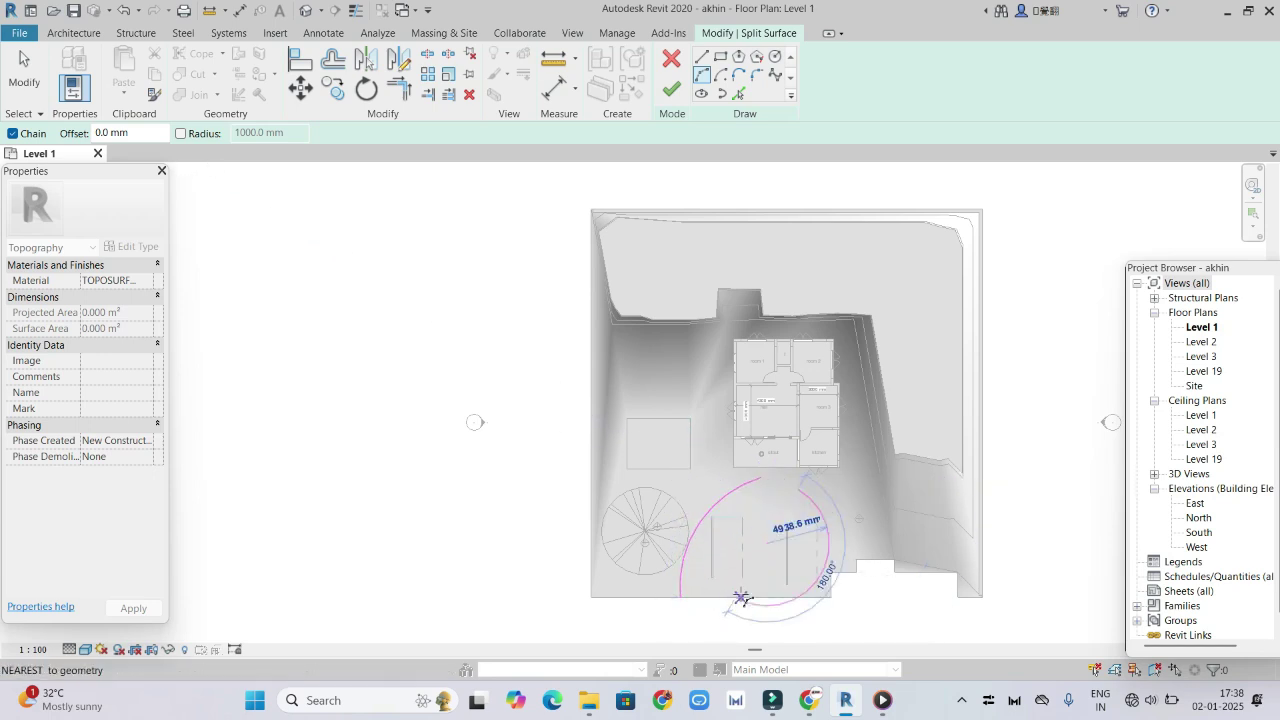
pyautogui.click(747, 545)
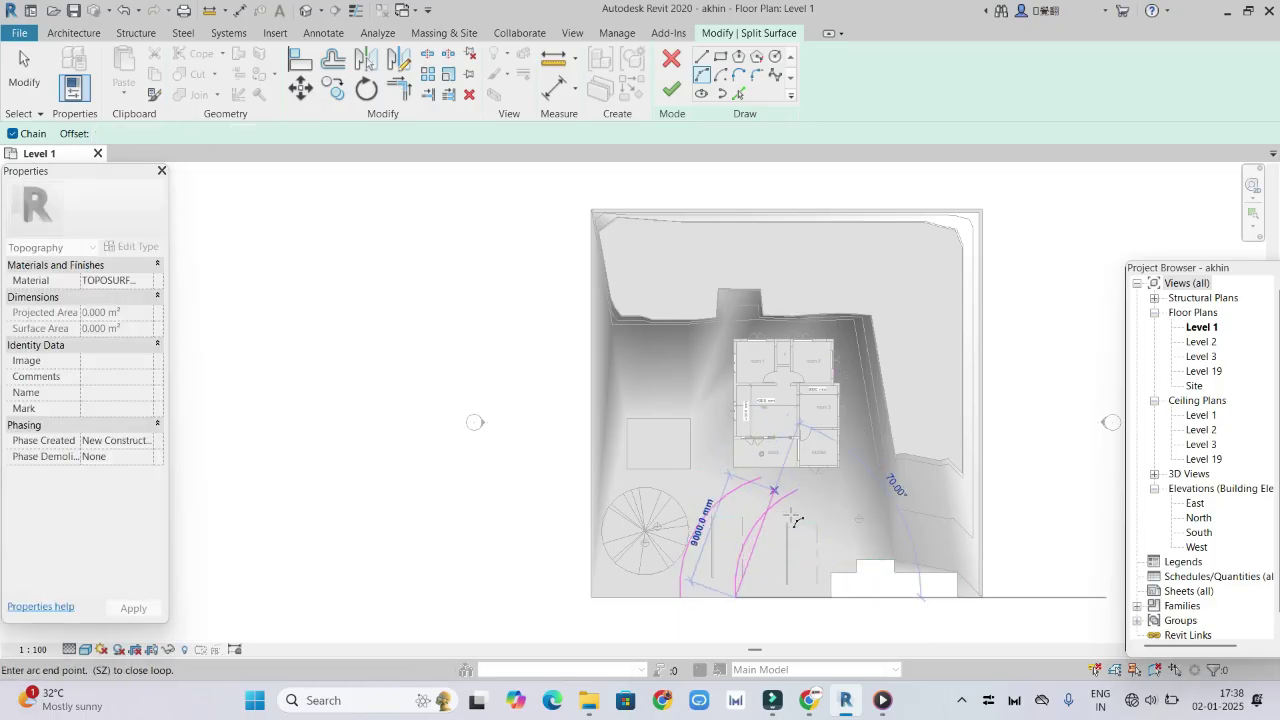
pyautogui.click(835, 557)
pyautogui.rightClick(855, 477)
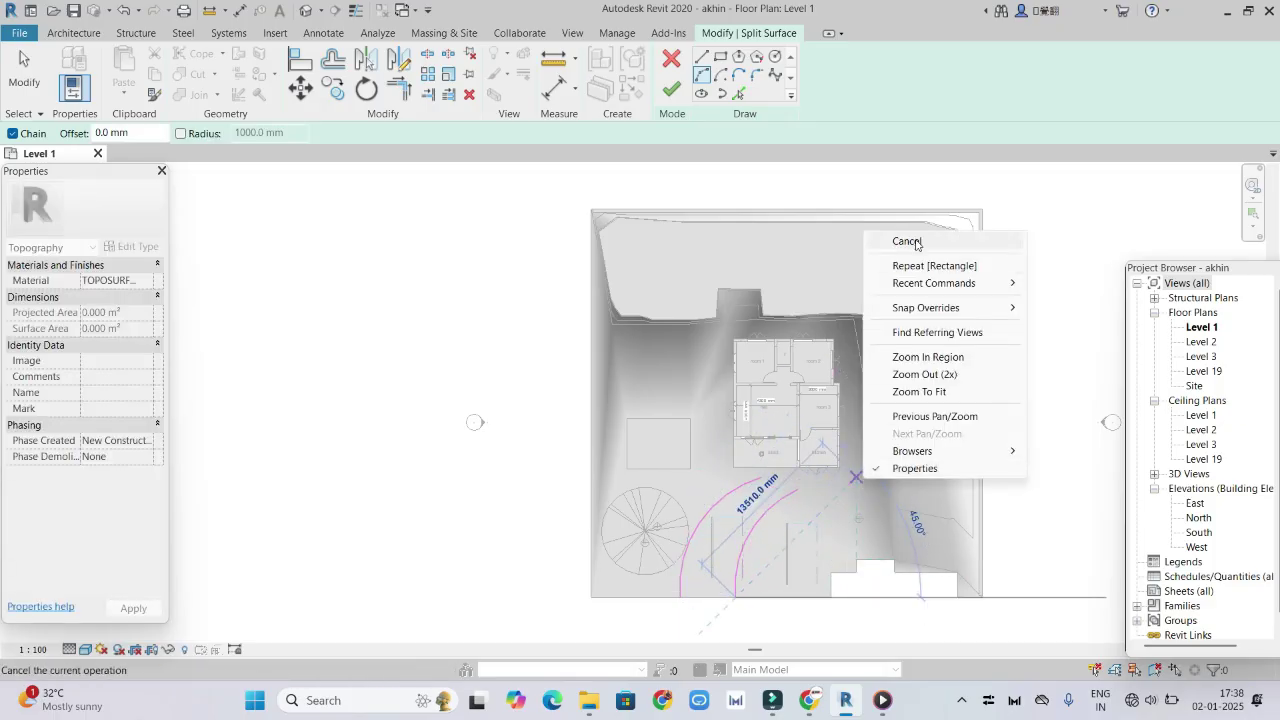
pyautogui.click(915, 242)
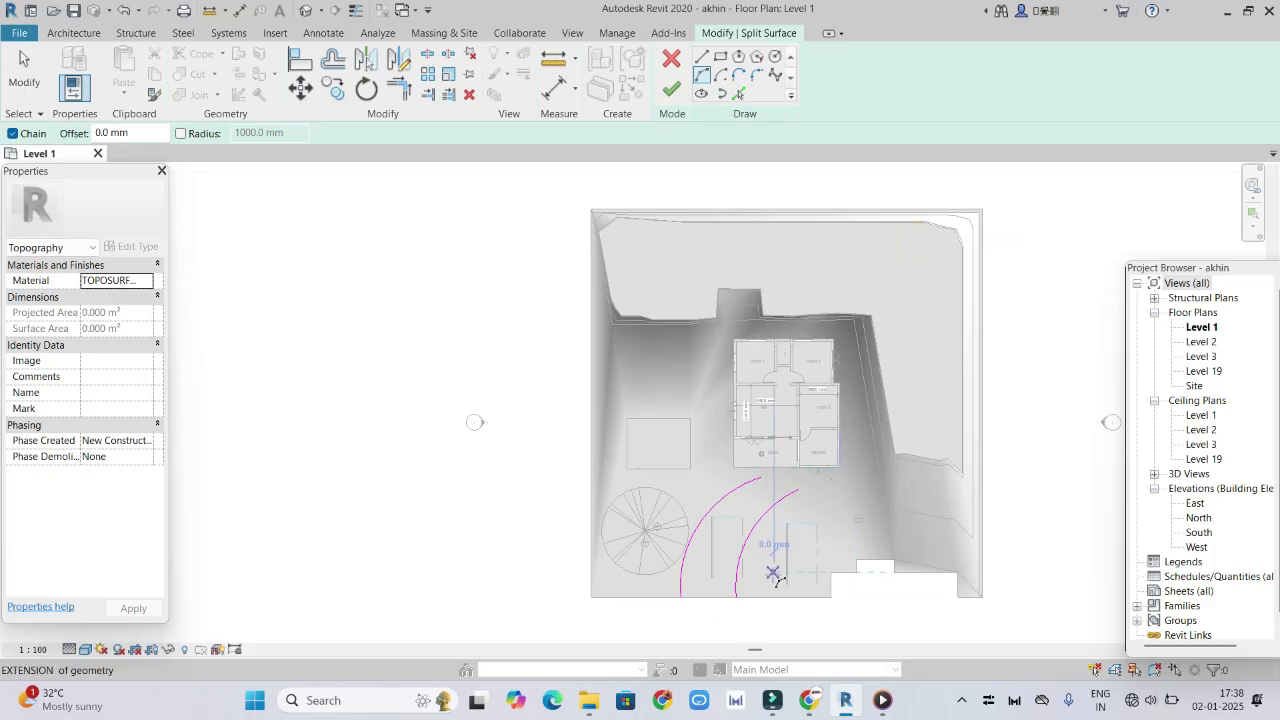
pyautogui.click(762, 481)
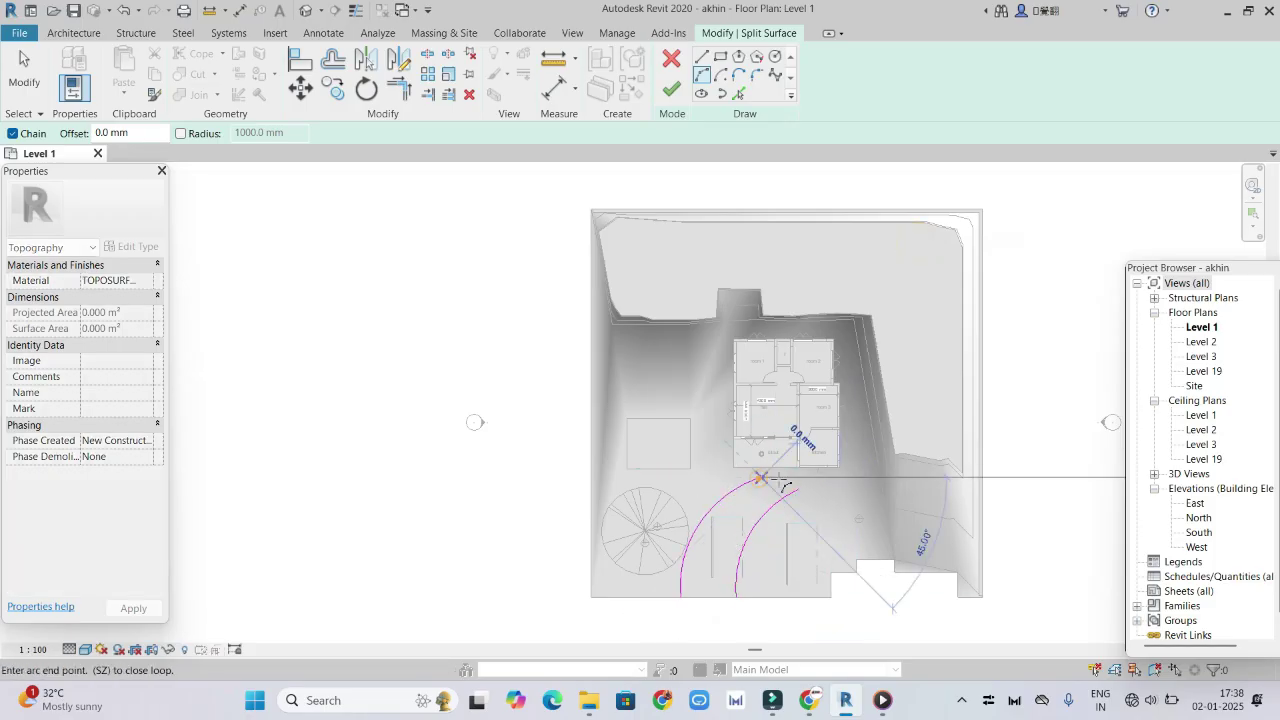
pyautogui.click(816, 488)
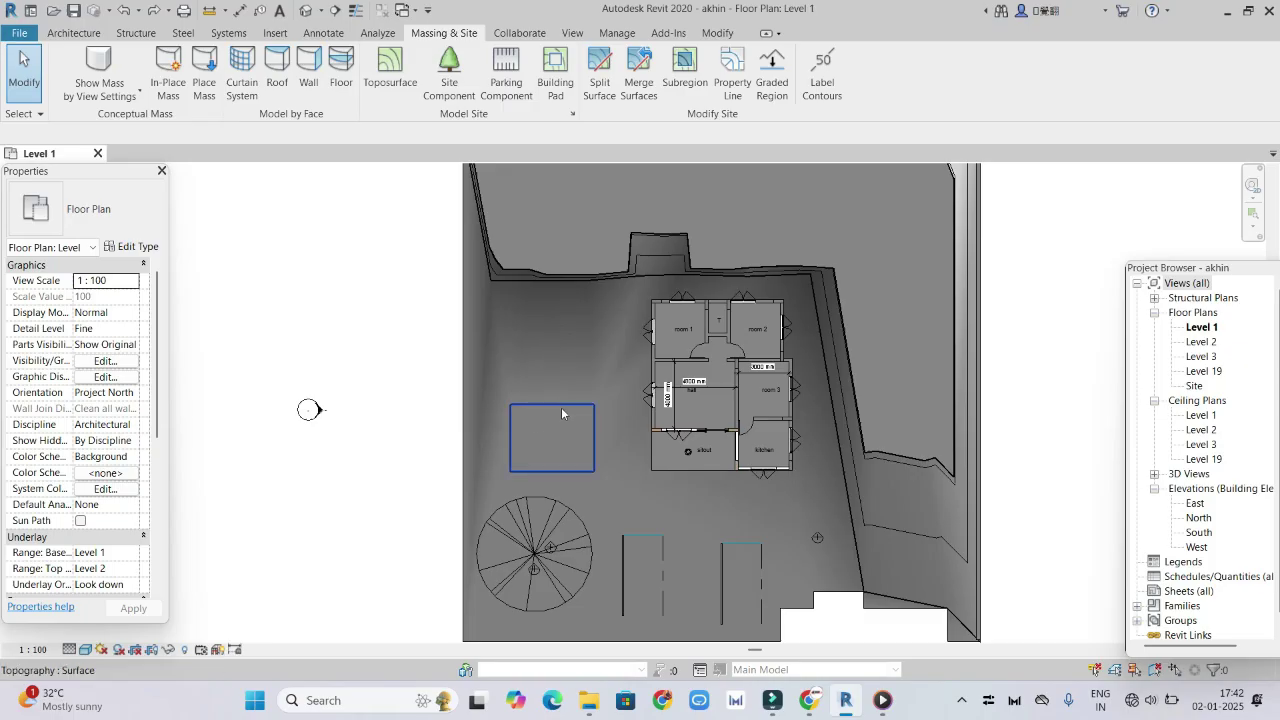
# Delete the rectangular topography piece above the round tree.
pyautogui.click(591, 466)
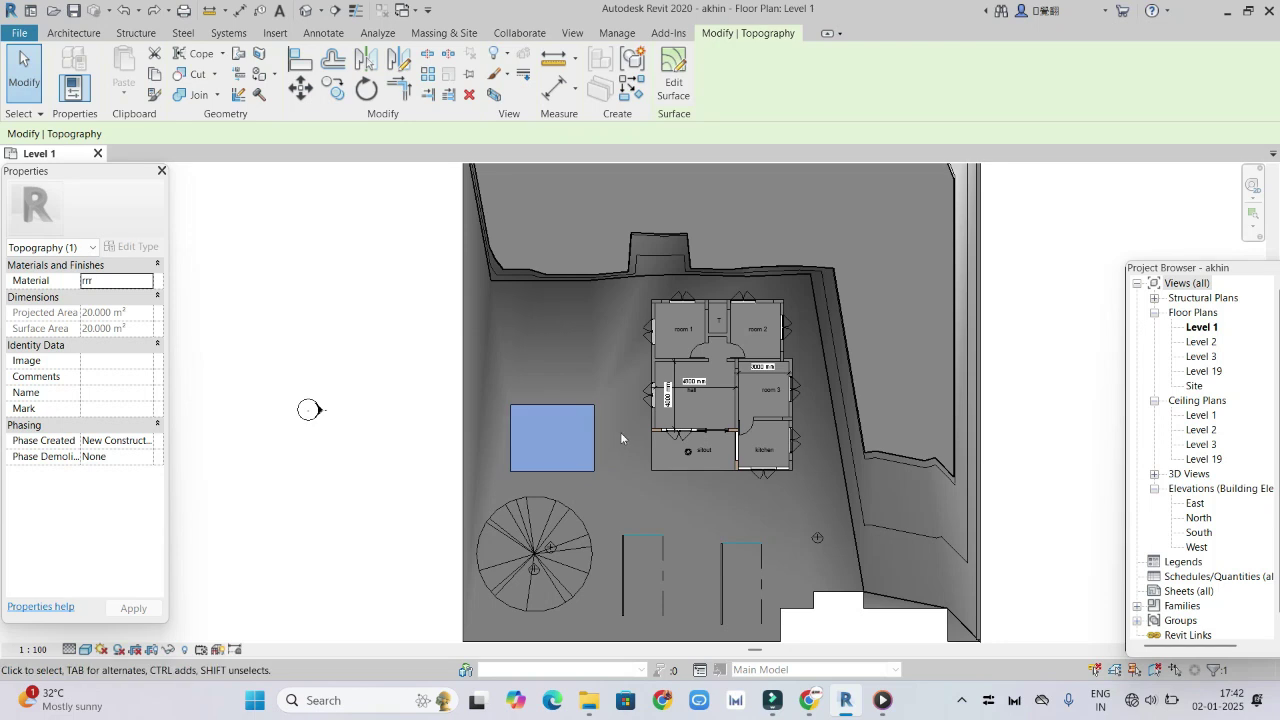
pyautogui.click(620, 432)
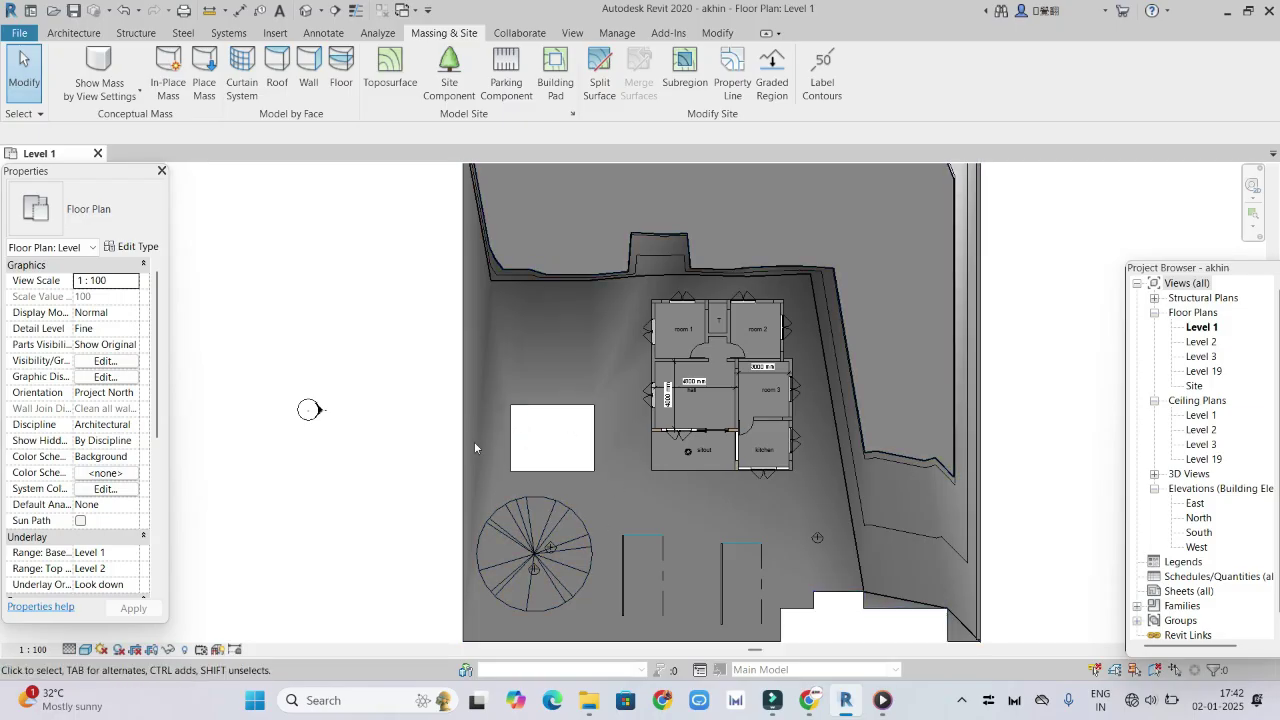
# Create a rectangular subregion 2000 mm deep, about 14 m² in area, just in front of the sitout and kitchen, and select it.
pyautogui.scroll(-1, 541, 458)
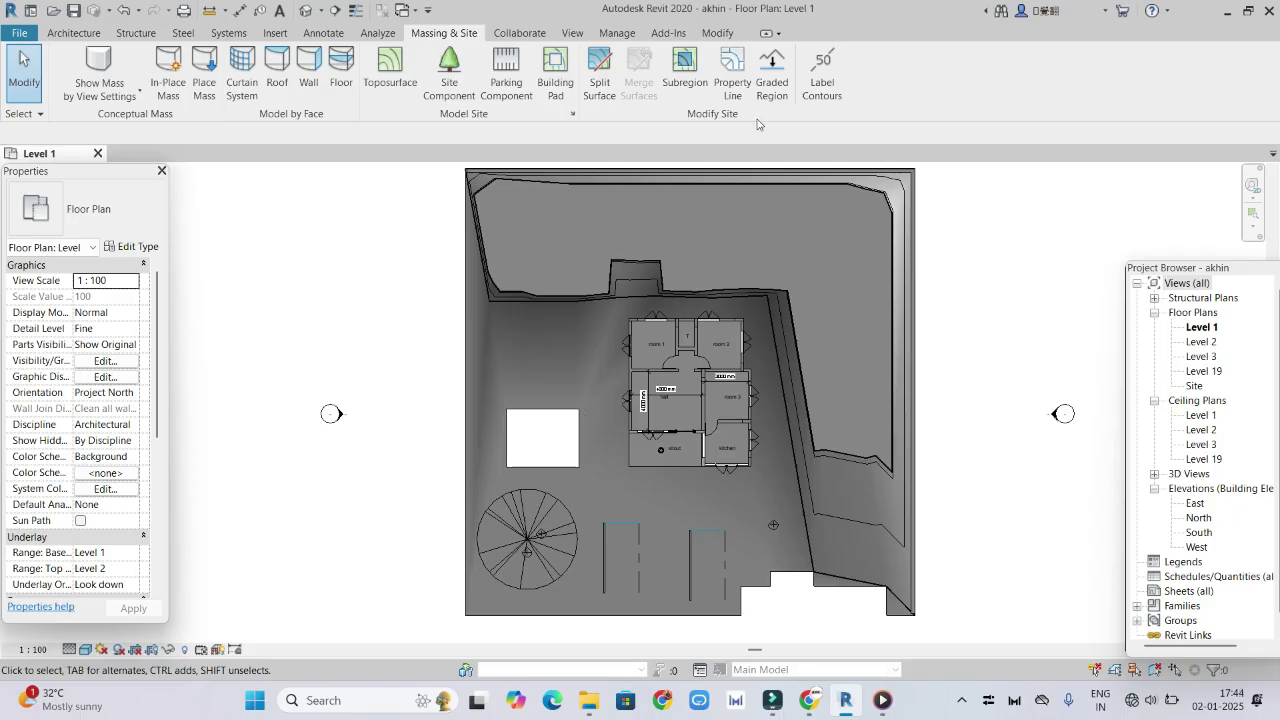
pyautogui.click(680, 85)
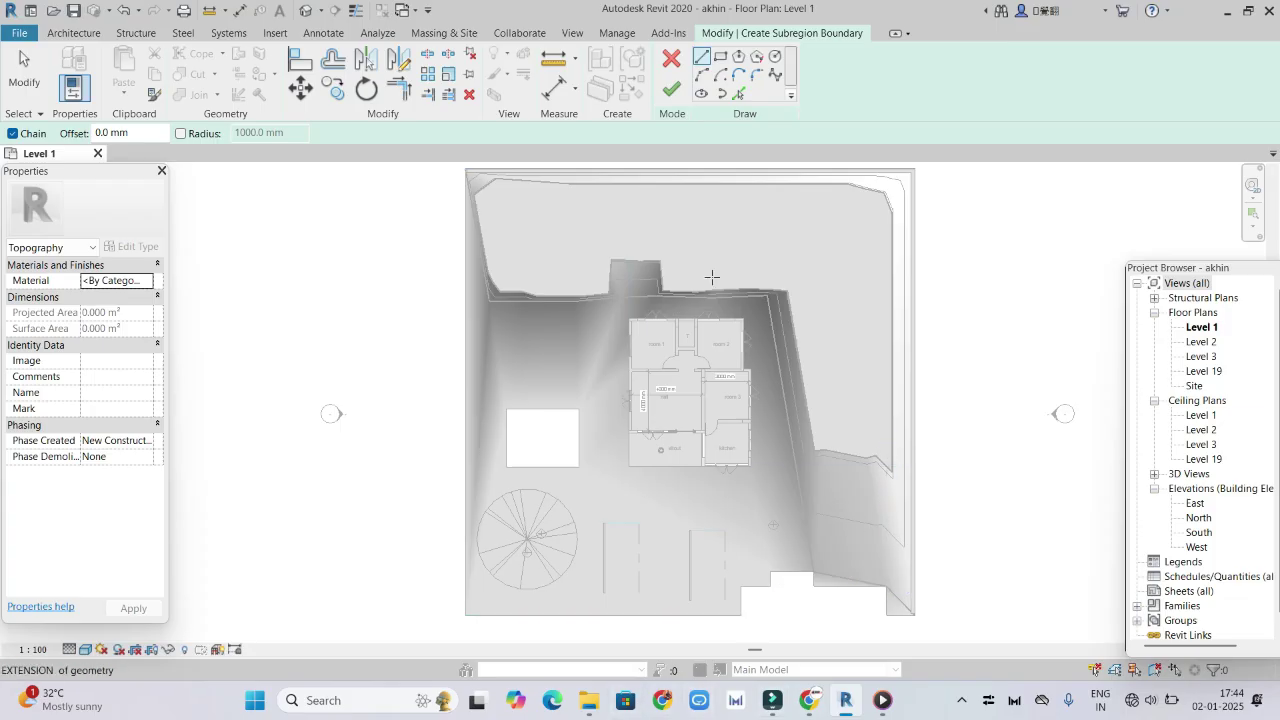
pyautogui.click(720, 57)
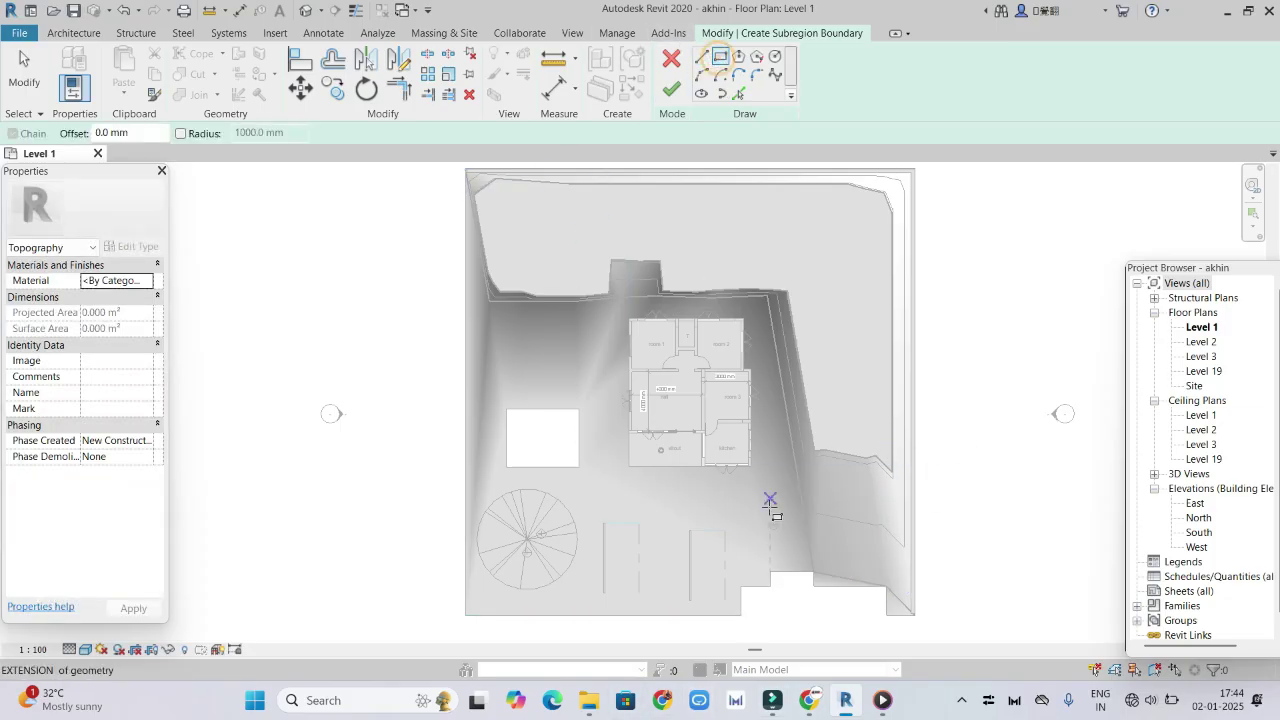
pyautogui.click(660, 486)
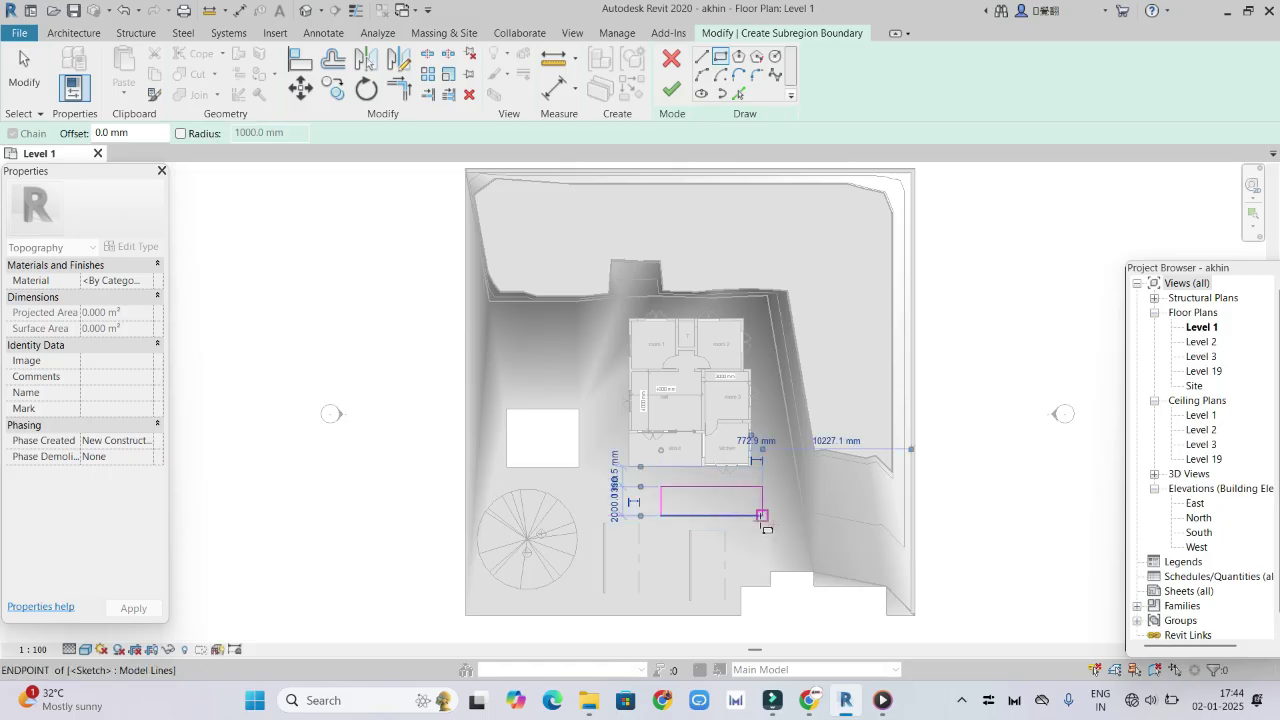
pyautogui.click(762, 515)
pyautogui.click(671, 89)
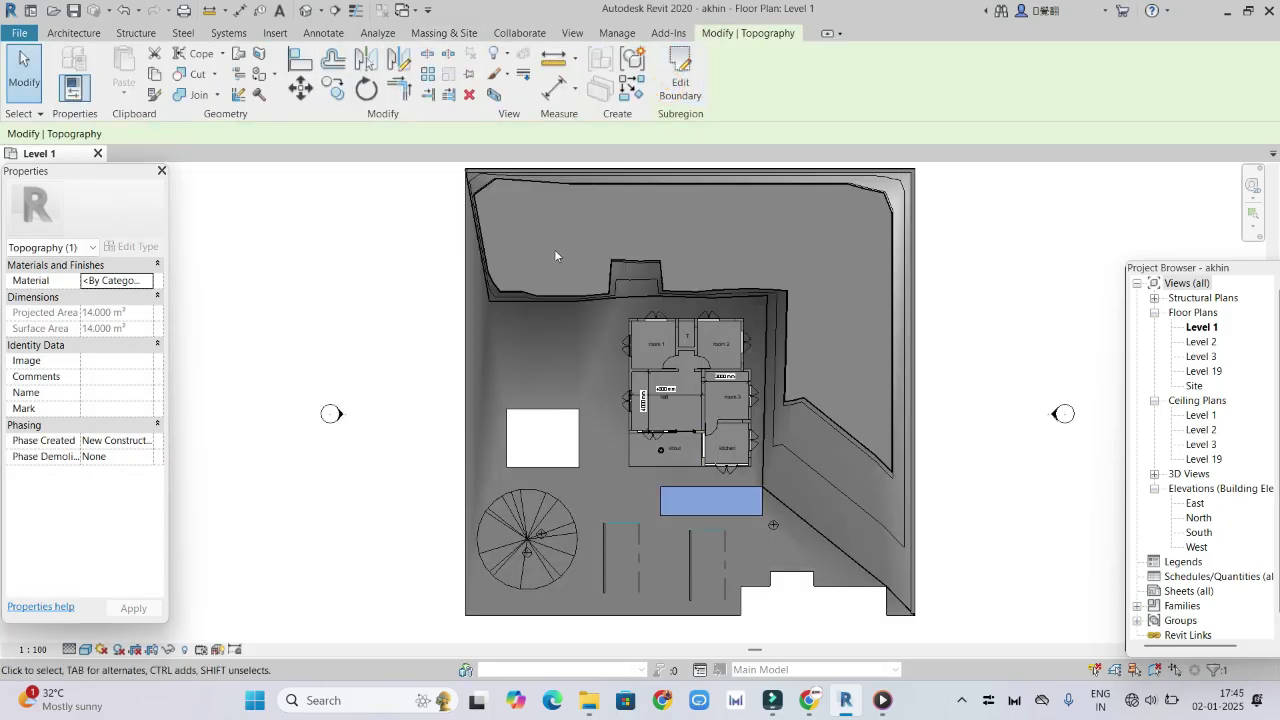
pyautogui.click(657, 526)
pyautogui.click(674, 511)
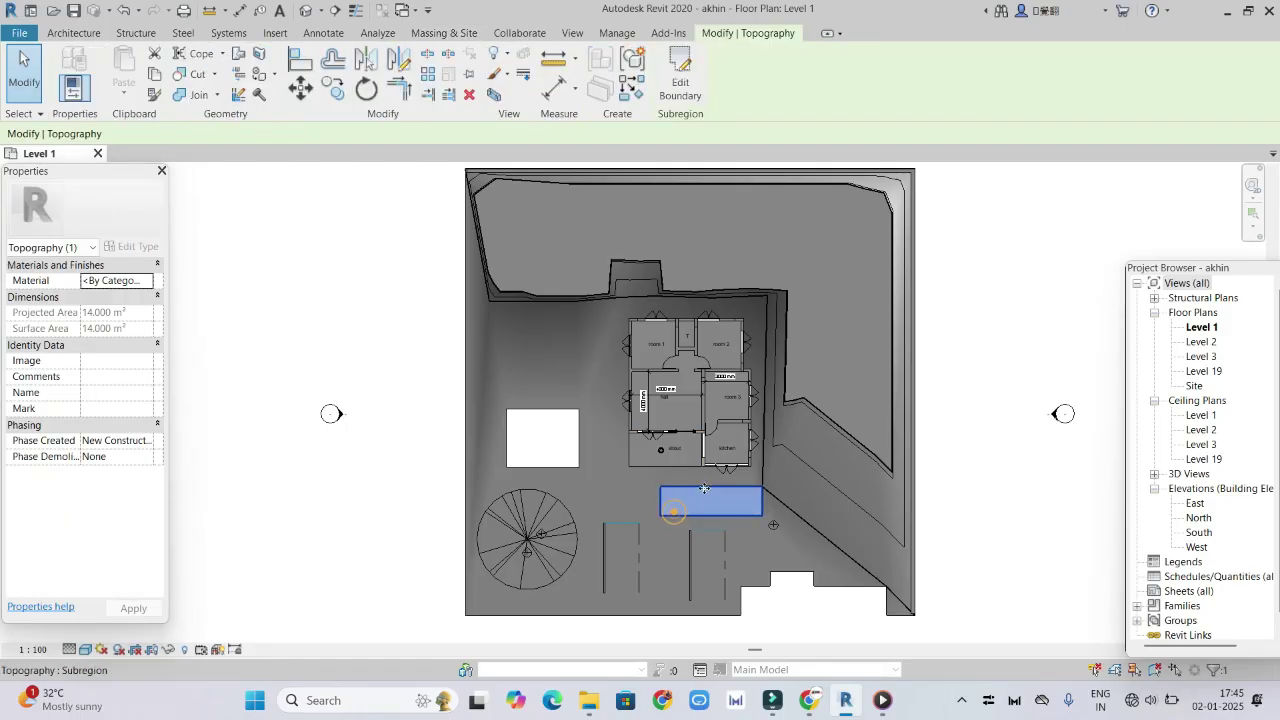
# Delete the rectangular subregion in front of the sitout and kitchen.
pyautogui.click(150, 283)
pyautogui.press('Escape')
pyautogui.press('Escape')
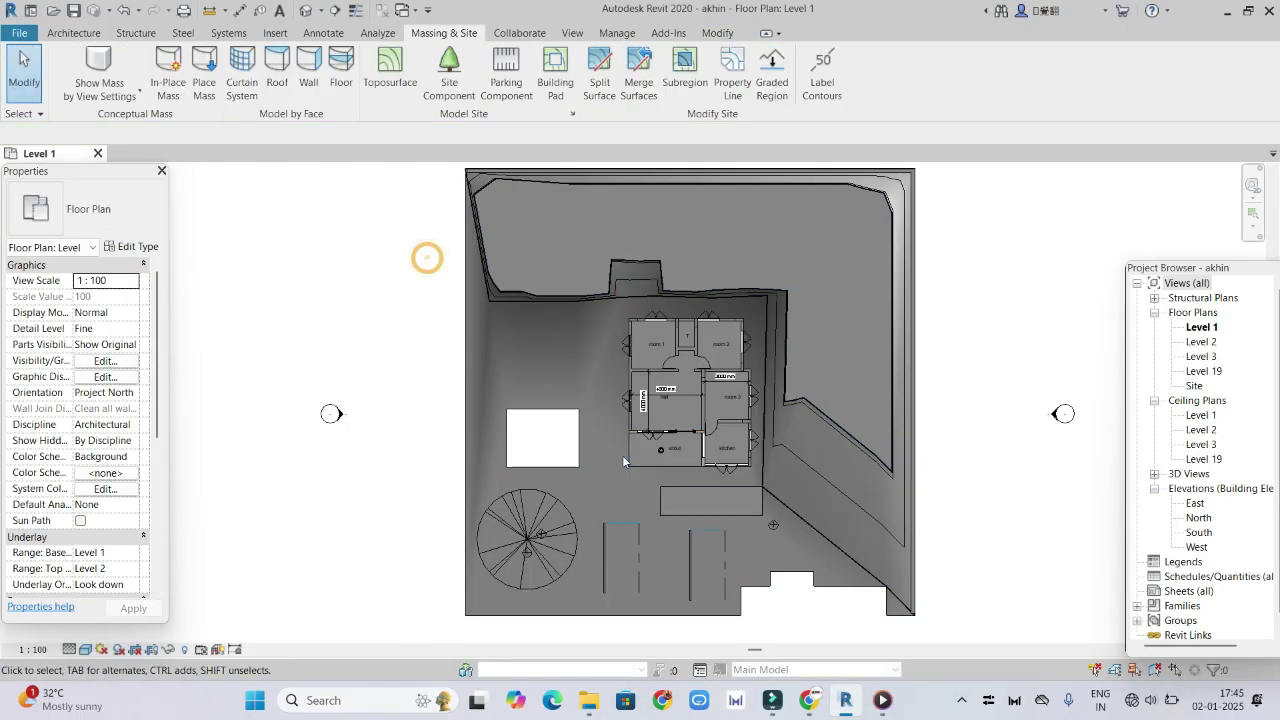
pyautogui.click(669, 511)
pyautogui.press('Delete')
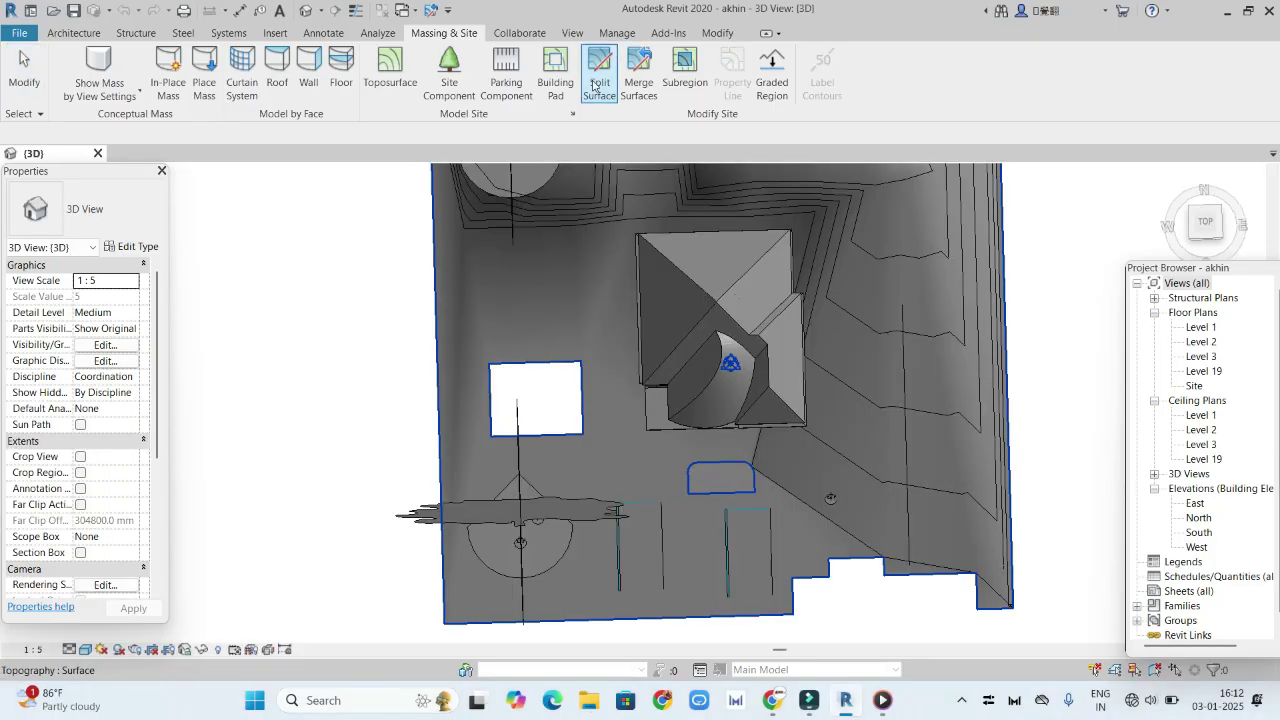
# Split a rectangular piece of about 12.6 m² off the main topography, just behind the existing rectangular opening, and check it by selecting it.
pyautogui.click(597, 86)
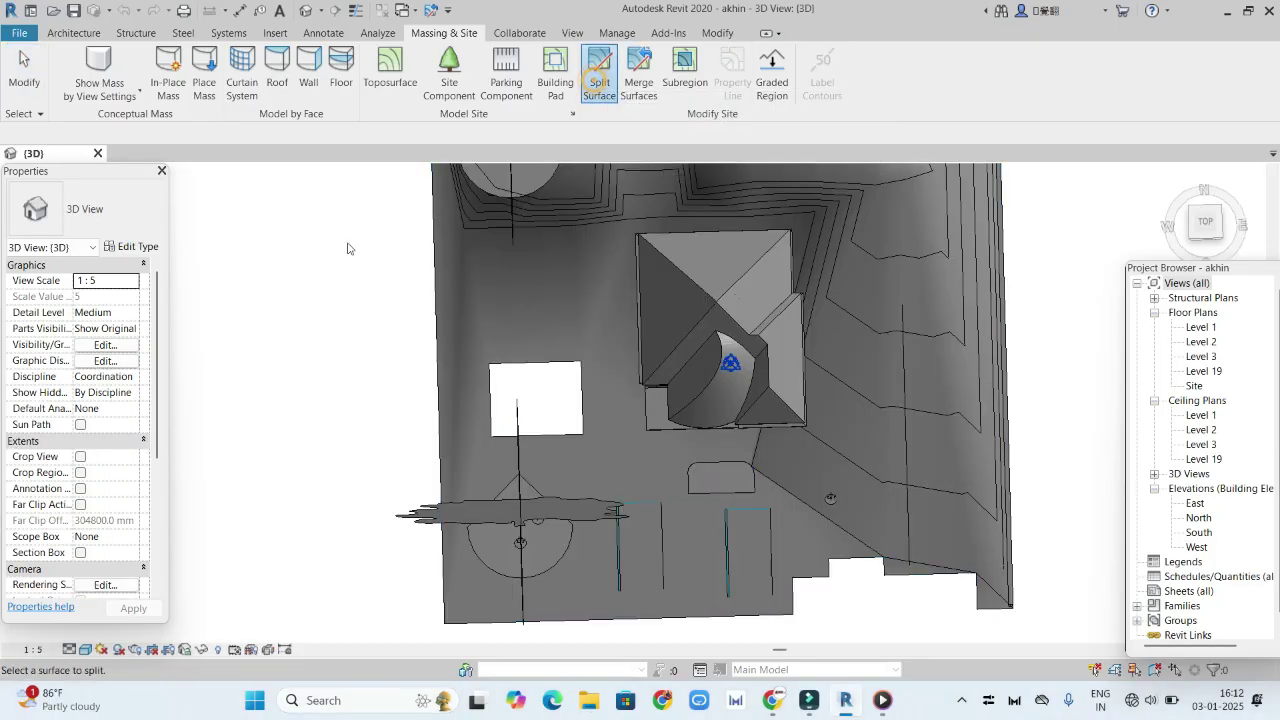
pyautogui.click(748, 331)
pyautogui.click(720, 57)
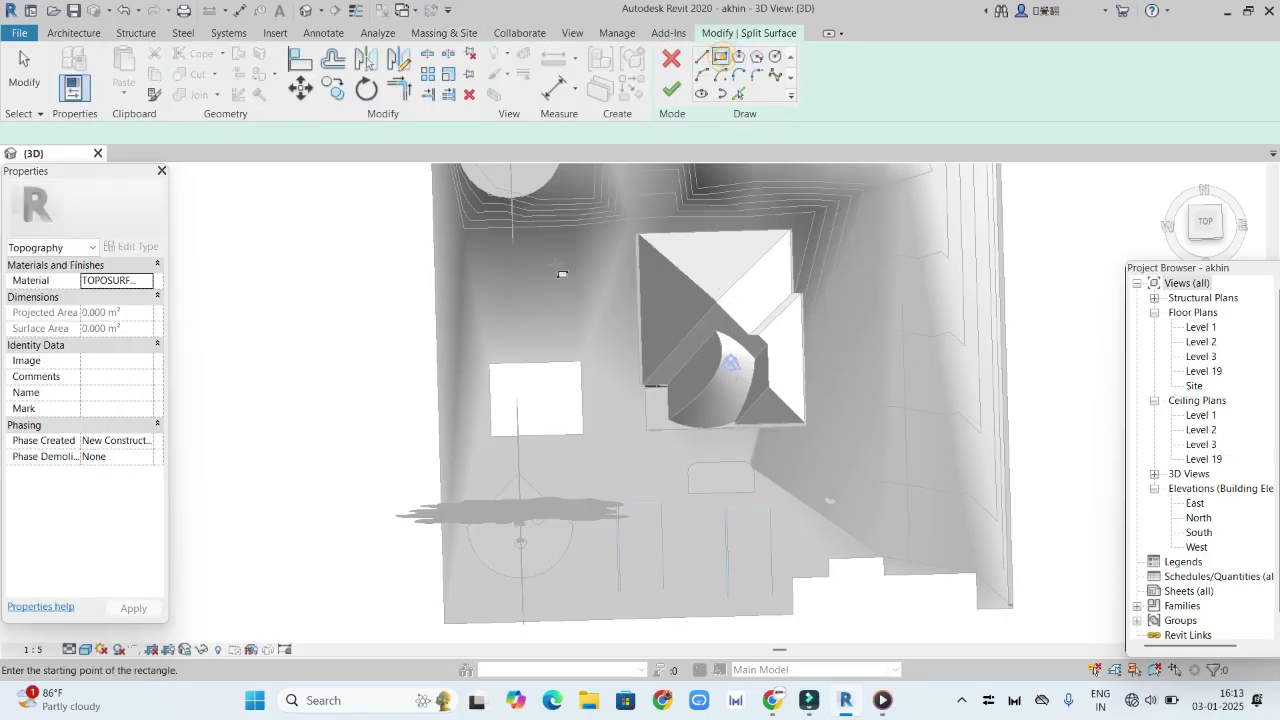
pyautogui.click(562, 273)
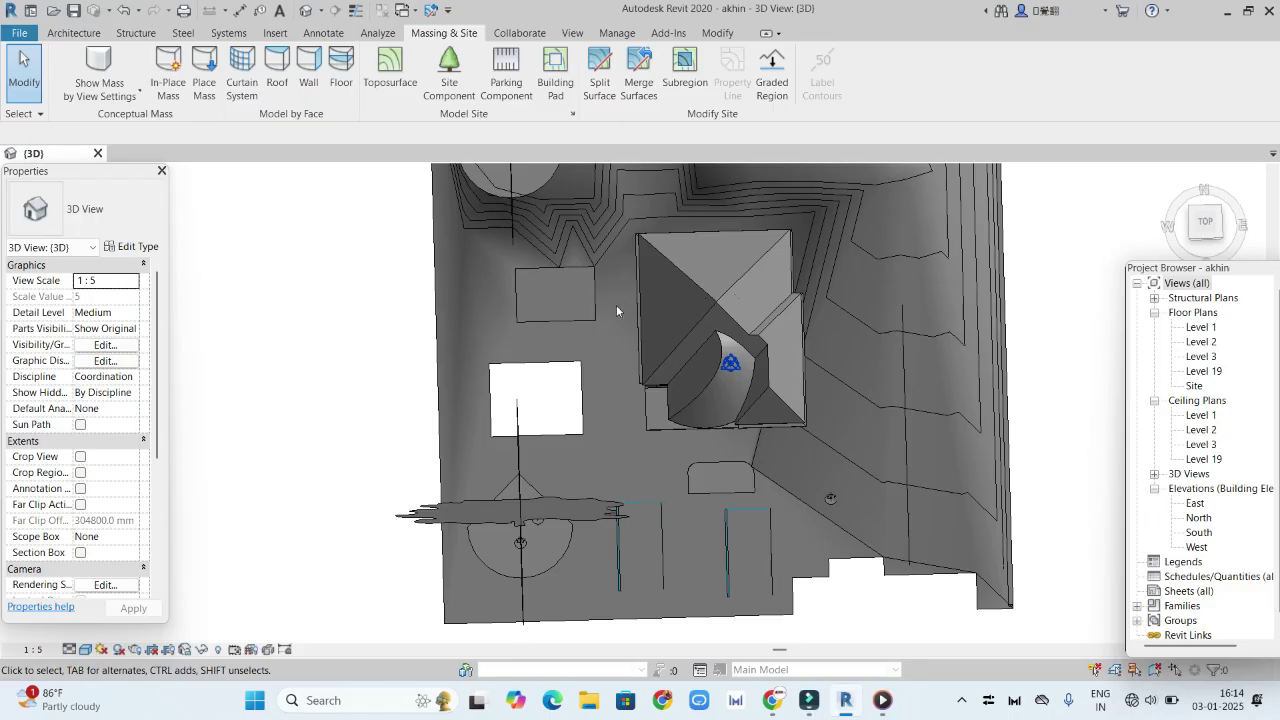
pyautogui.click(545, 277)
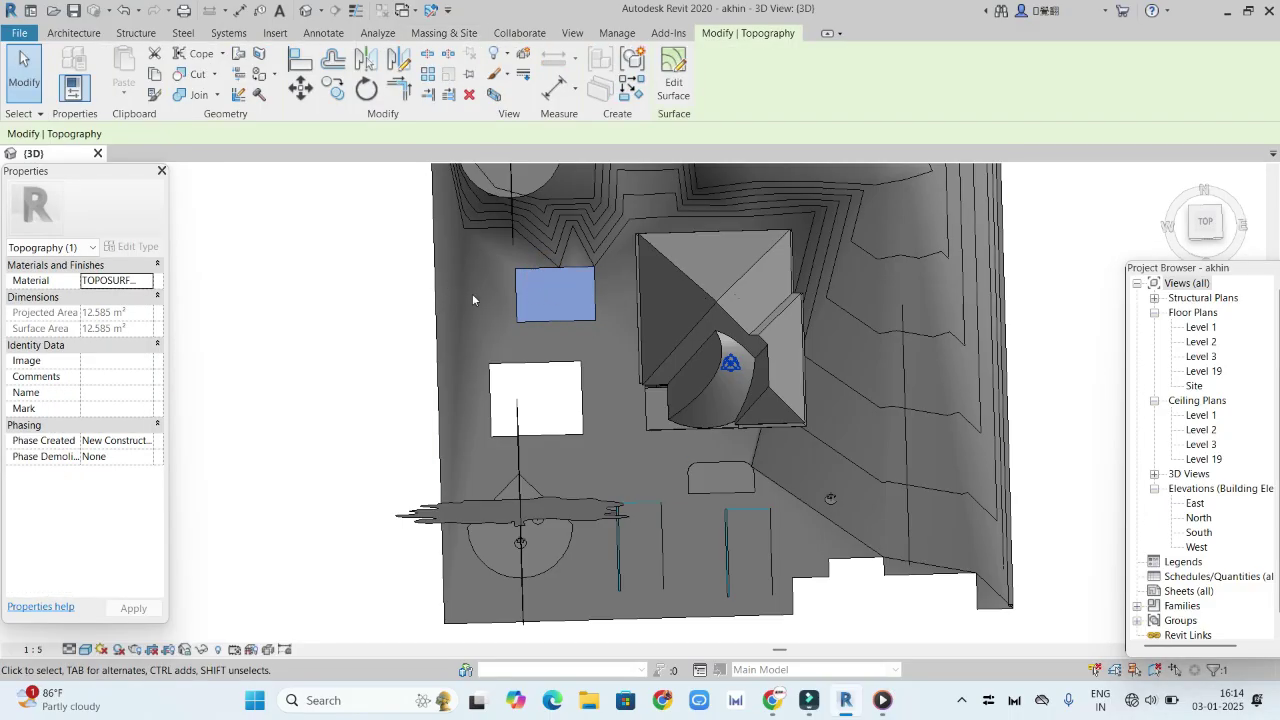
pyautogui.press('Escape')
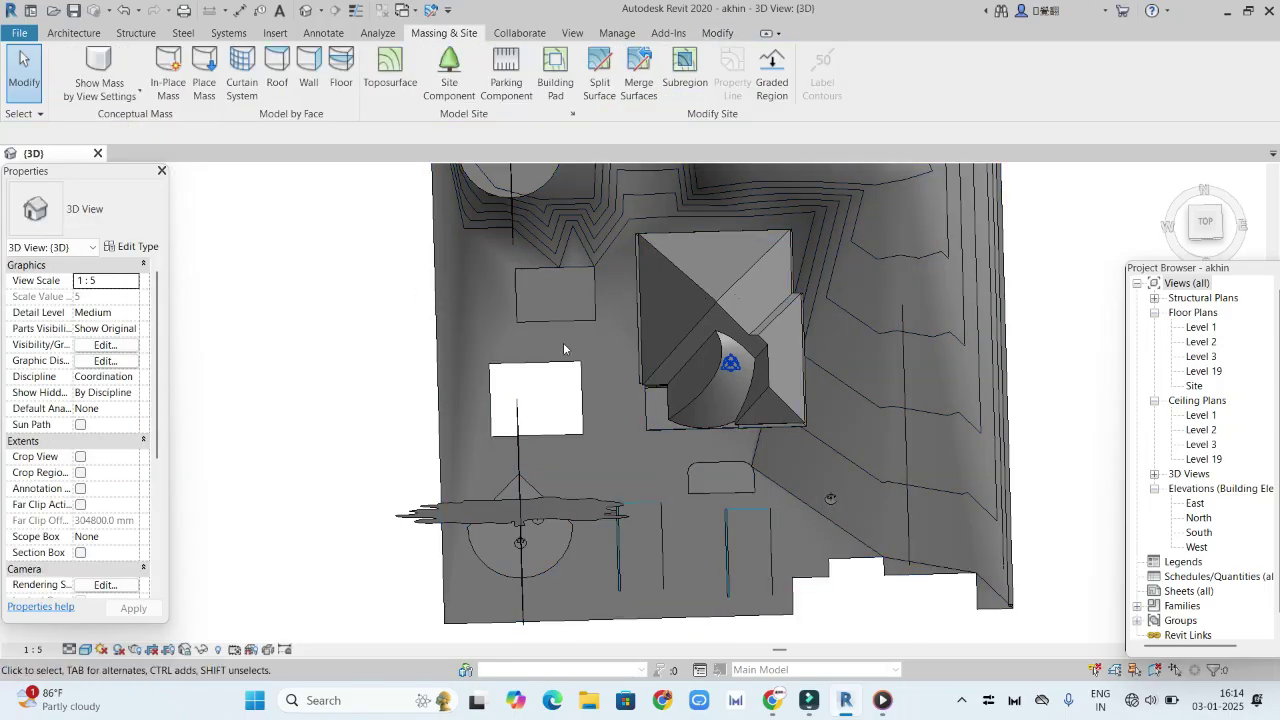
# Merge the split rectangular piece back into the main topography, removing points on common edges.
pyautogui.click(644, 77)
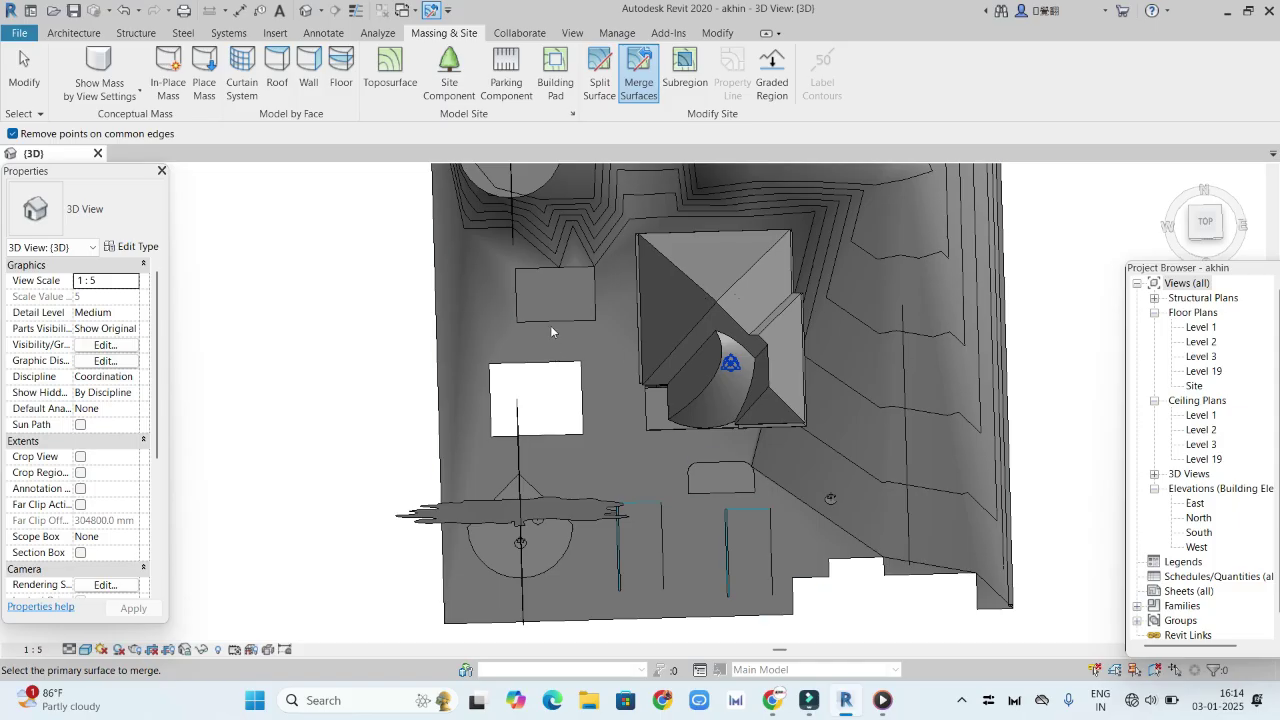
pyautogui.click(824, 577)
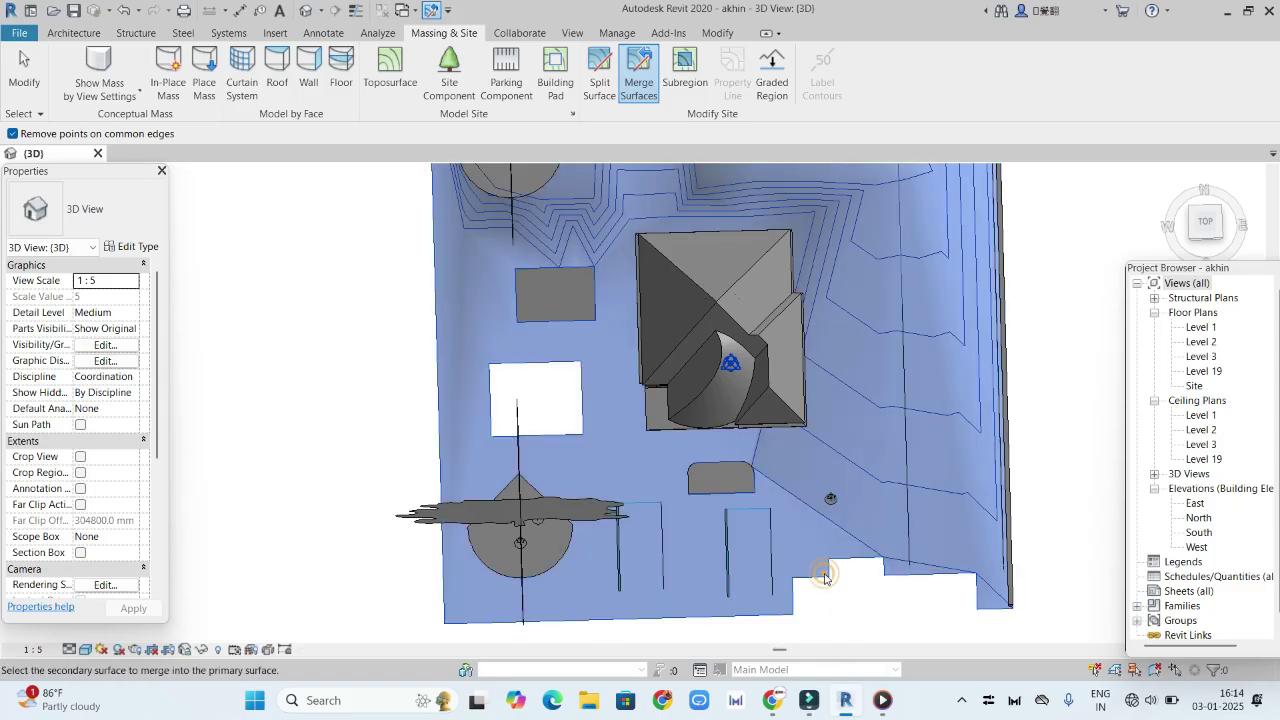
pyautogui.click(602, 311)
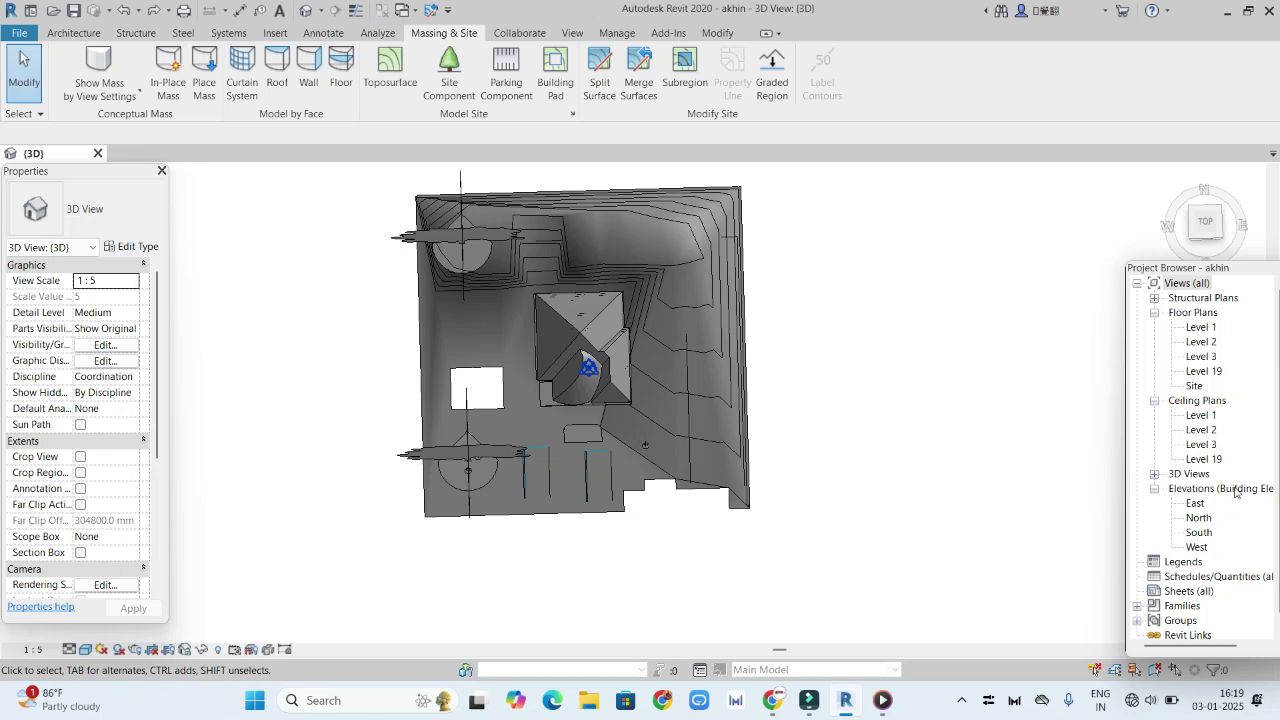
# Create a six-point polygonal toposurface of about 259 m² at absolute elevation 0, starting on the site's long outer edge and extending away from the site.
pyautogui.click(390, 72)
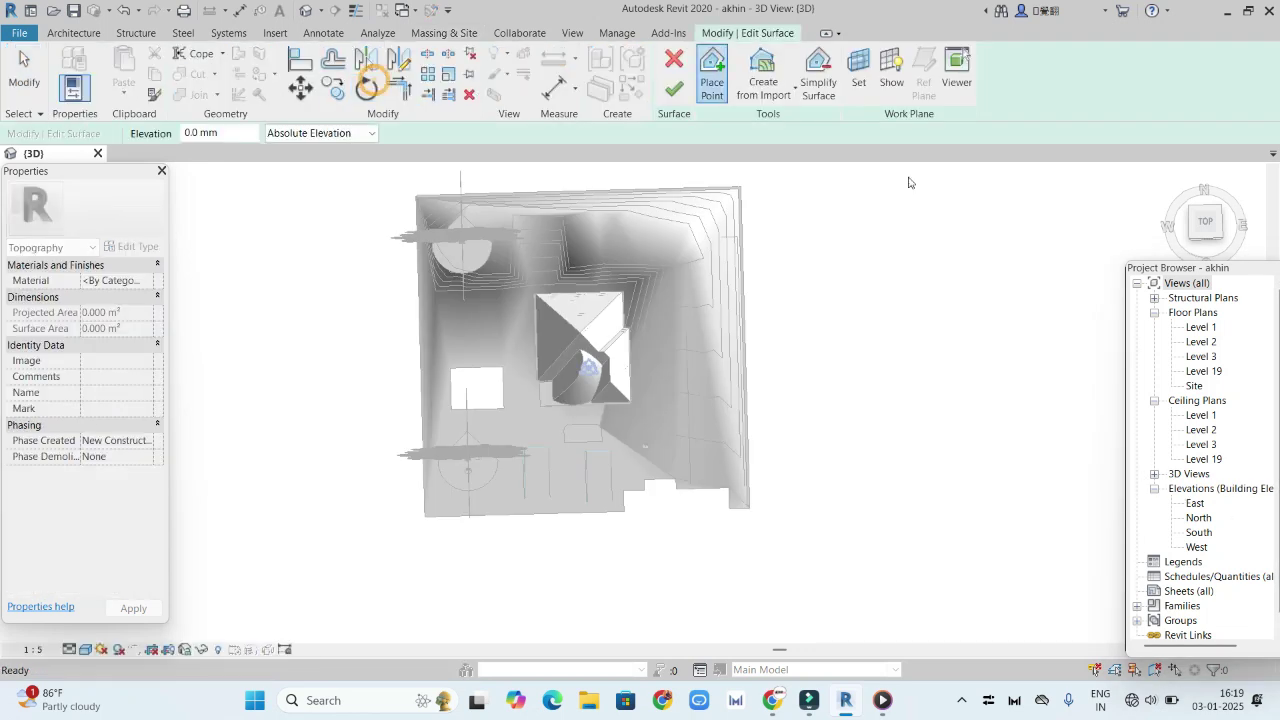
pyautogui.click(838, 397)
pyautogui.click(909, 445)
pyautogui.click(955, 480)
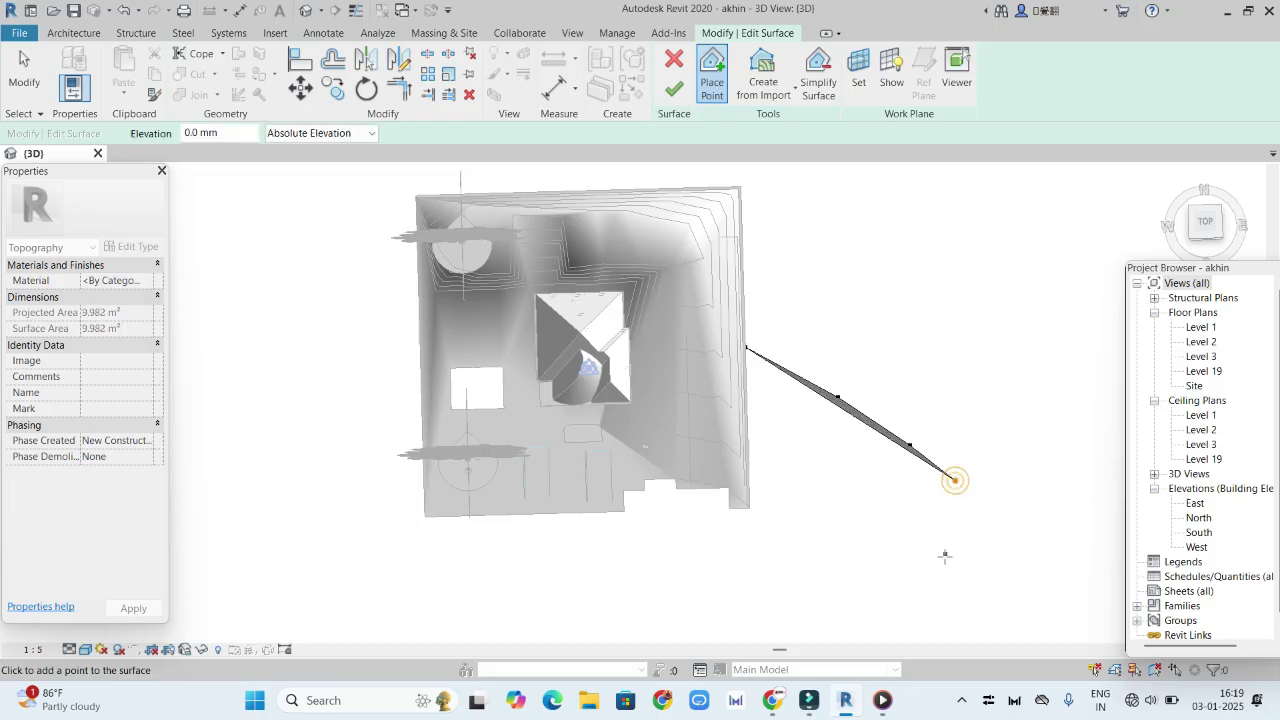
pyautogui.click(939, 567)
pyautogui.click(801, 587)
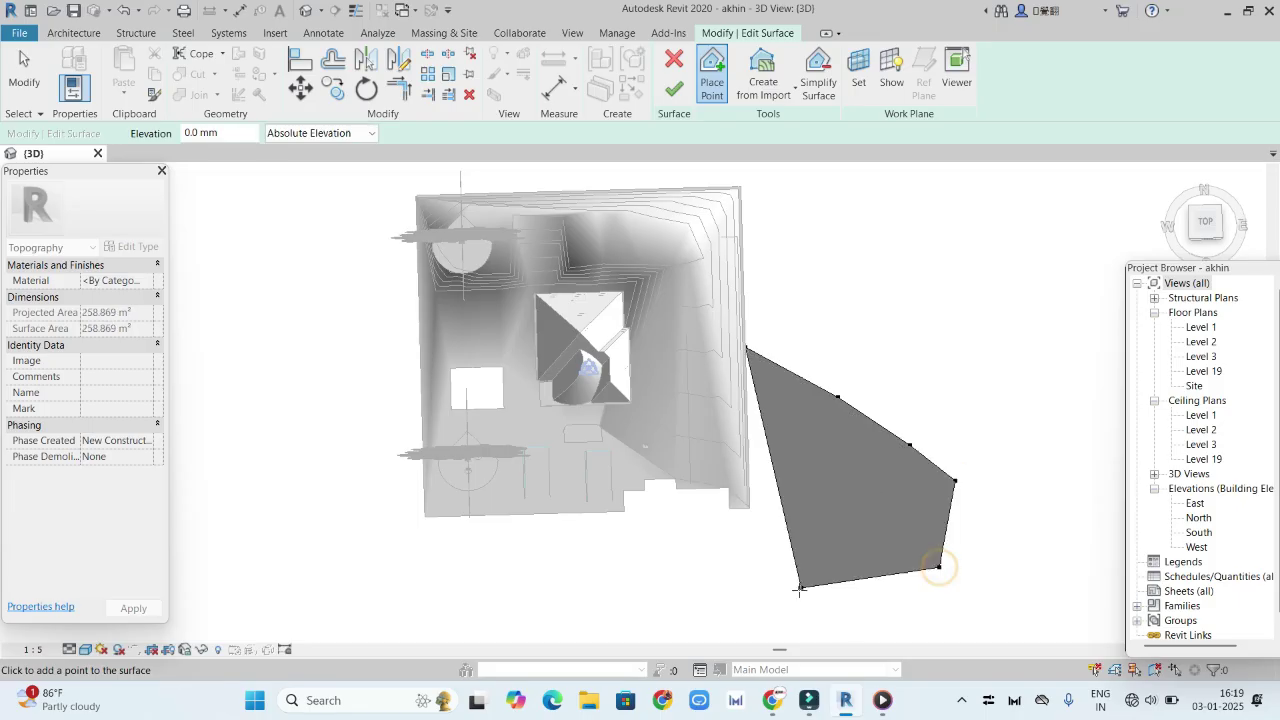
pyautogui.click(672, 92)
pyautogui.rightClick(868, 176)
pyautogui.click(891, 182)
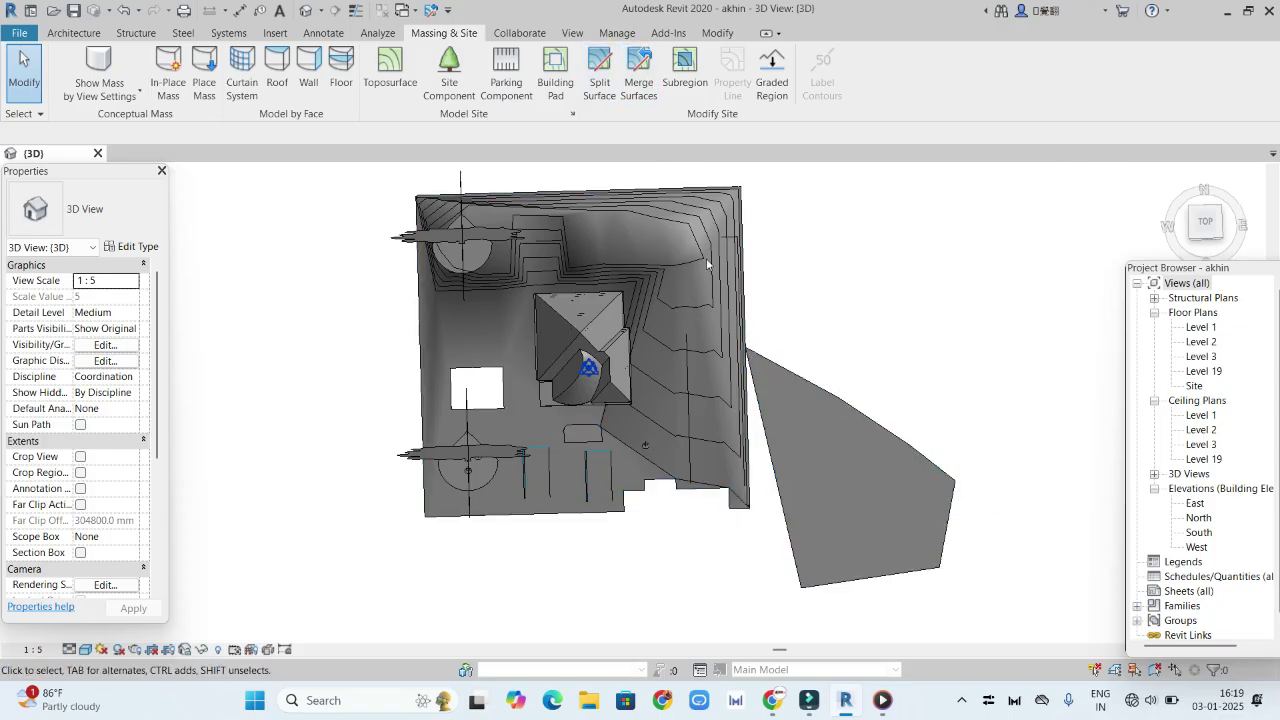
# Merge the overlapping polygonal toposurface with the main topography, using the polygonal one as the primary surface.
pyautogui.click(639, 75)
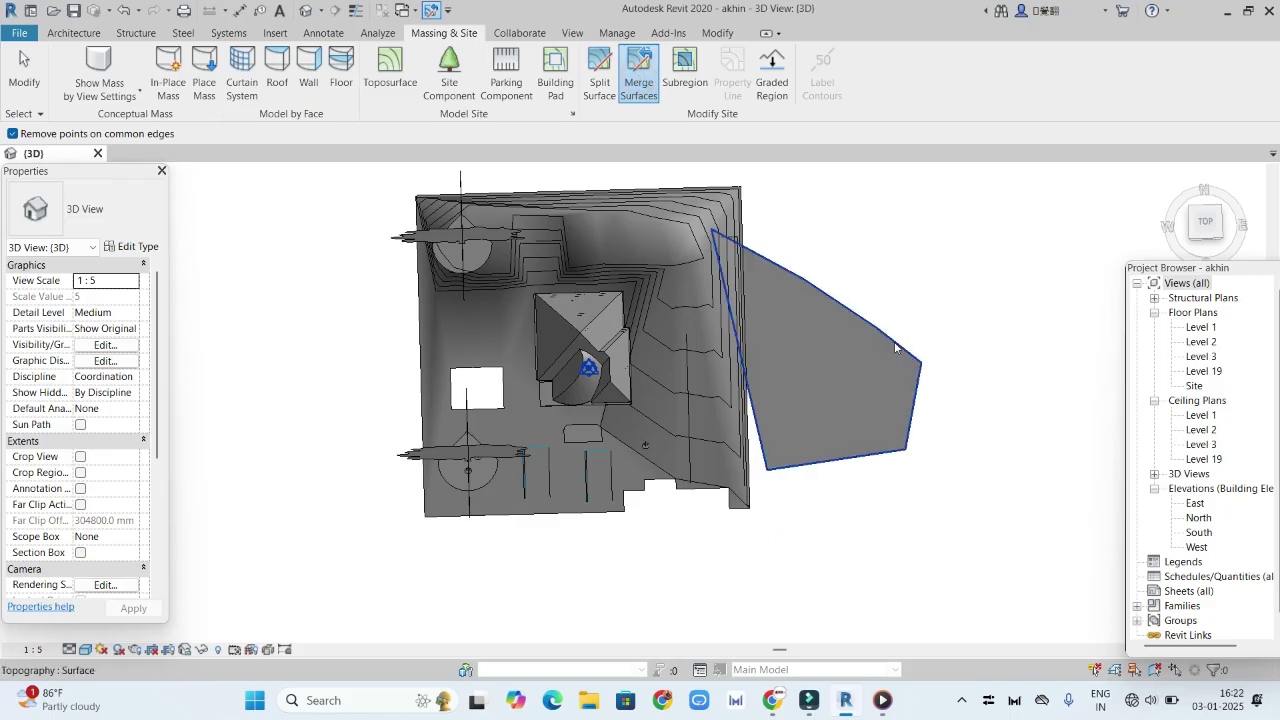
pyautogui.click(893, 342)
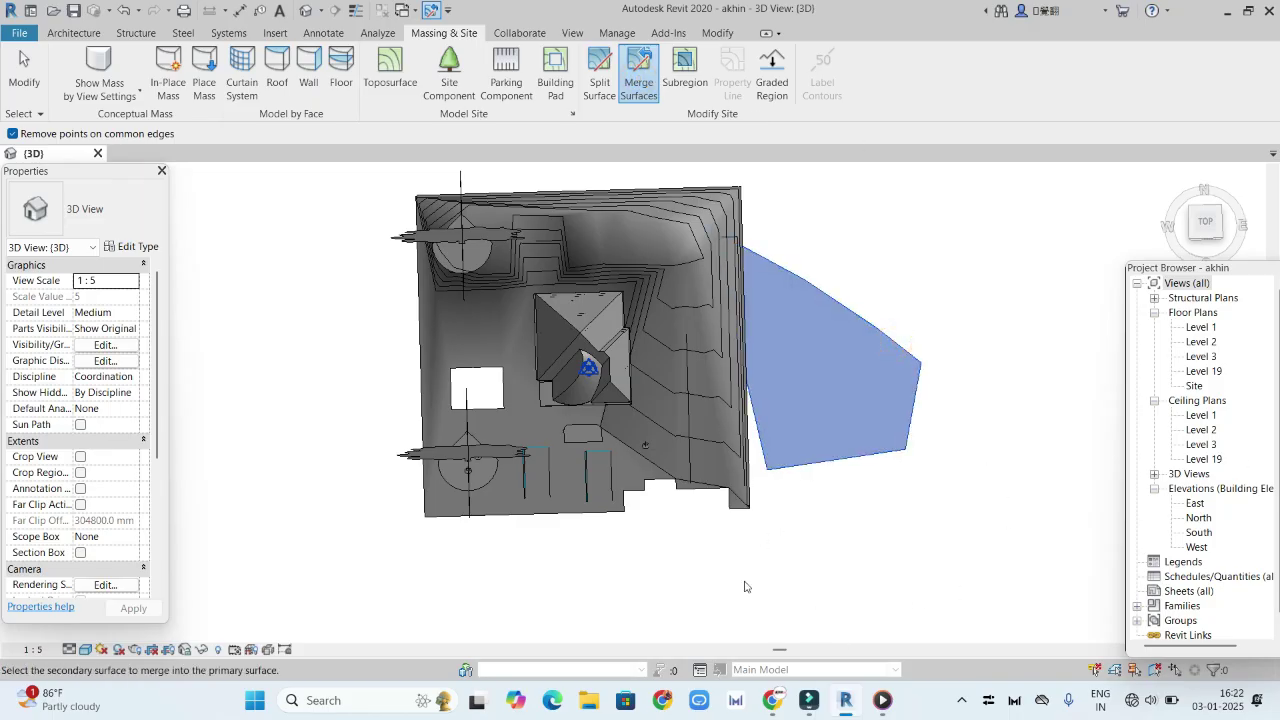
pyautogui.click(680, 491)
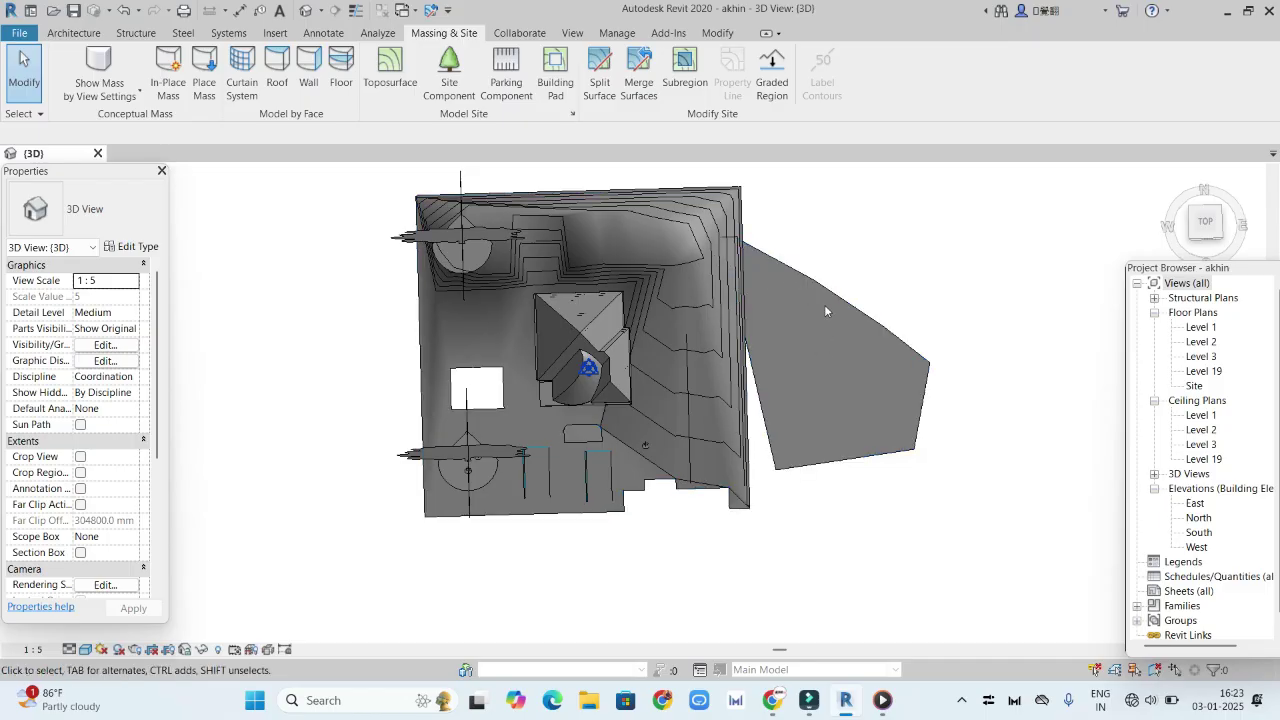
# Move the polygonal toposurface clear of the site and try to merge it with the main topography.
pyautogui.moveTo(834, 296); pyautogui.dragTo(874, 300)
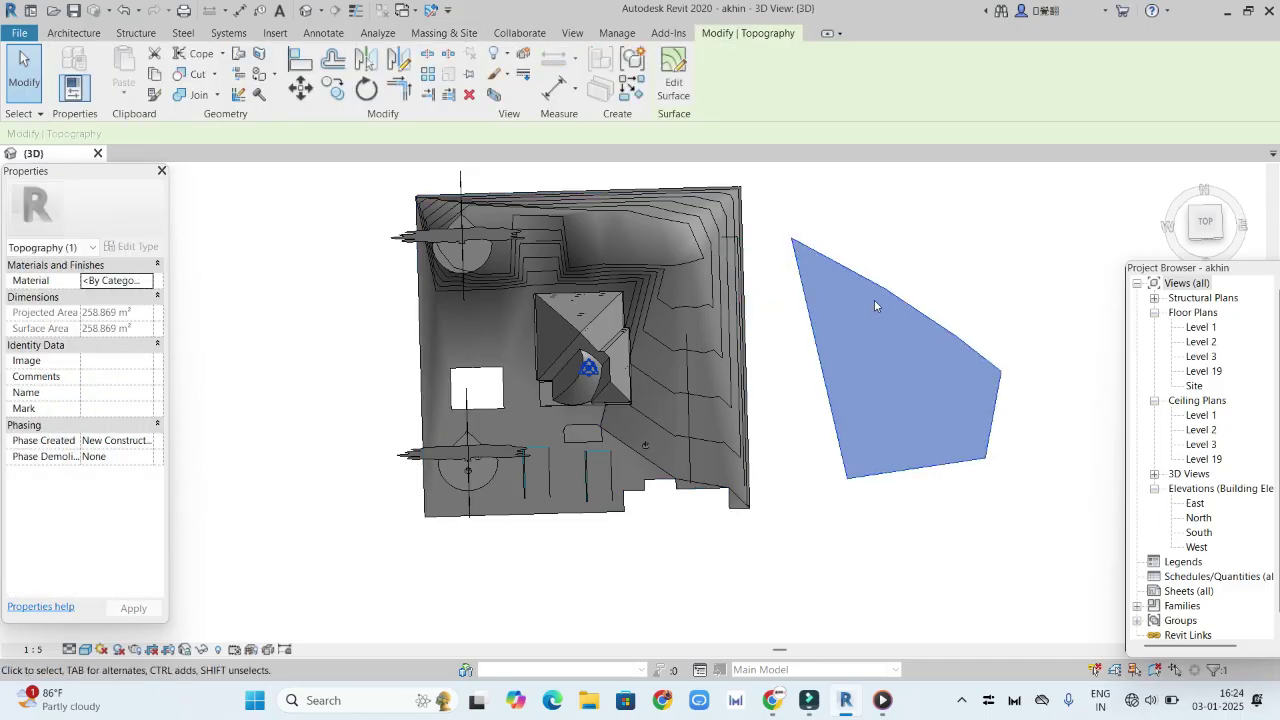
pyautogui.click(874, 197)
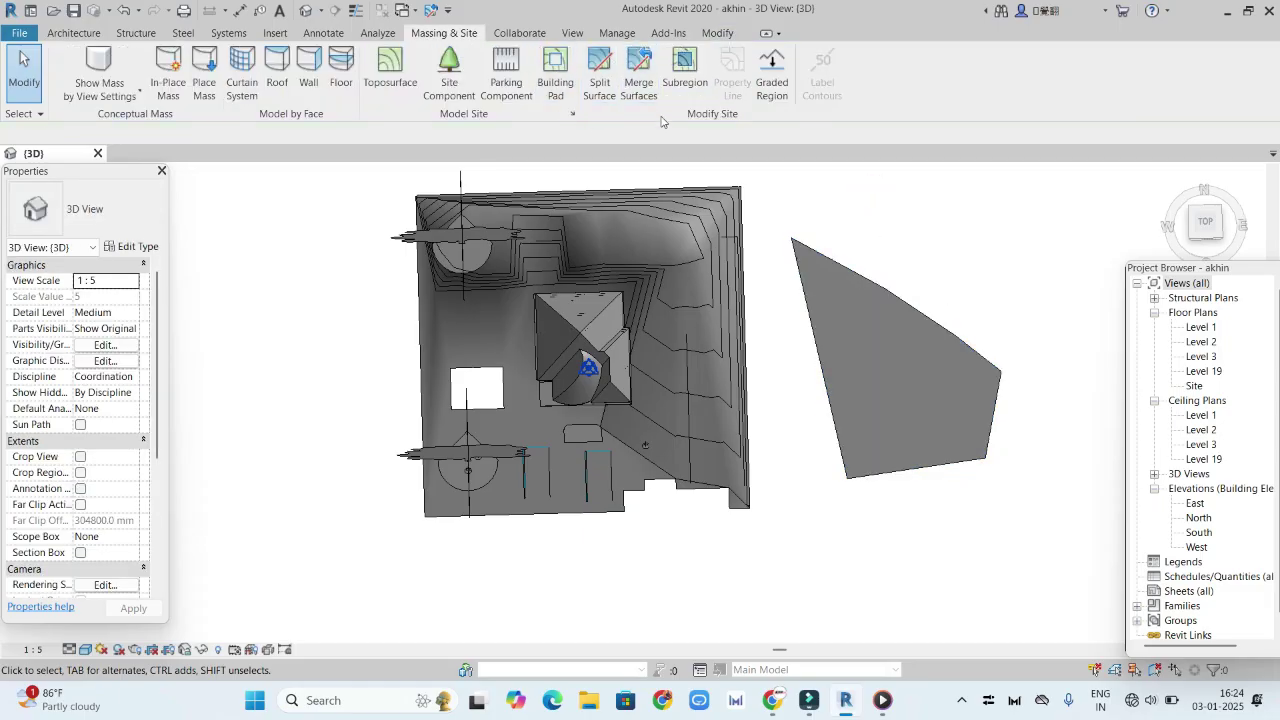
pyautogui.click(638, 68)
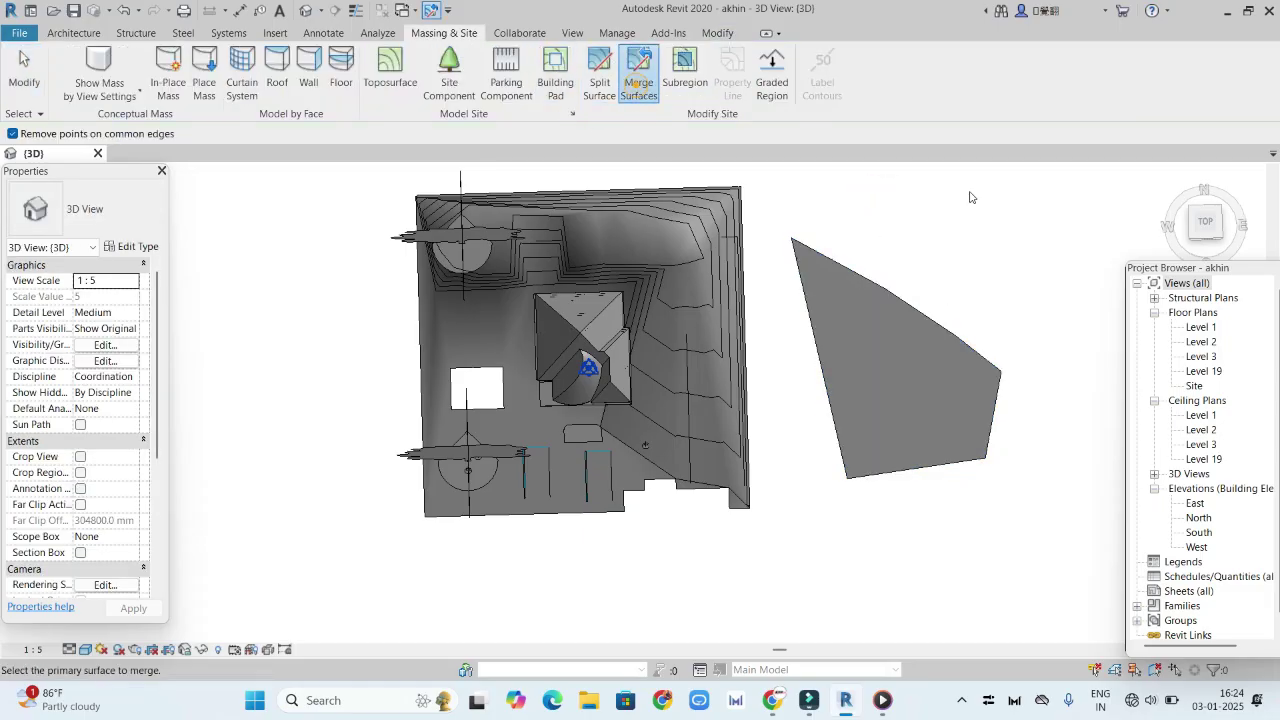
pyautogui.click(838, 268)
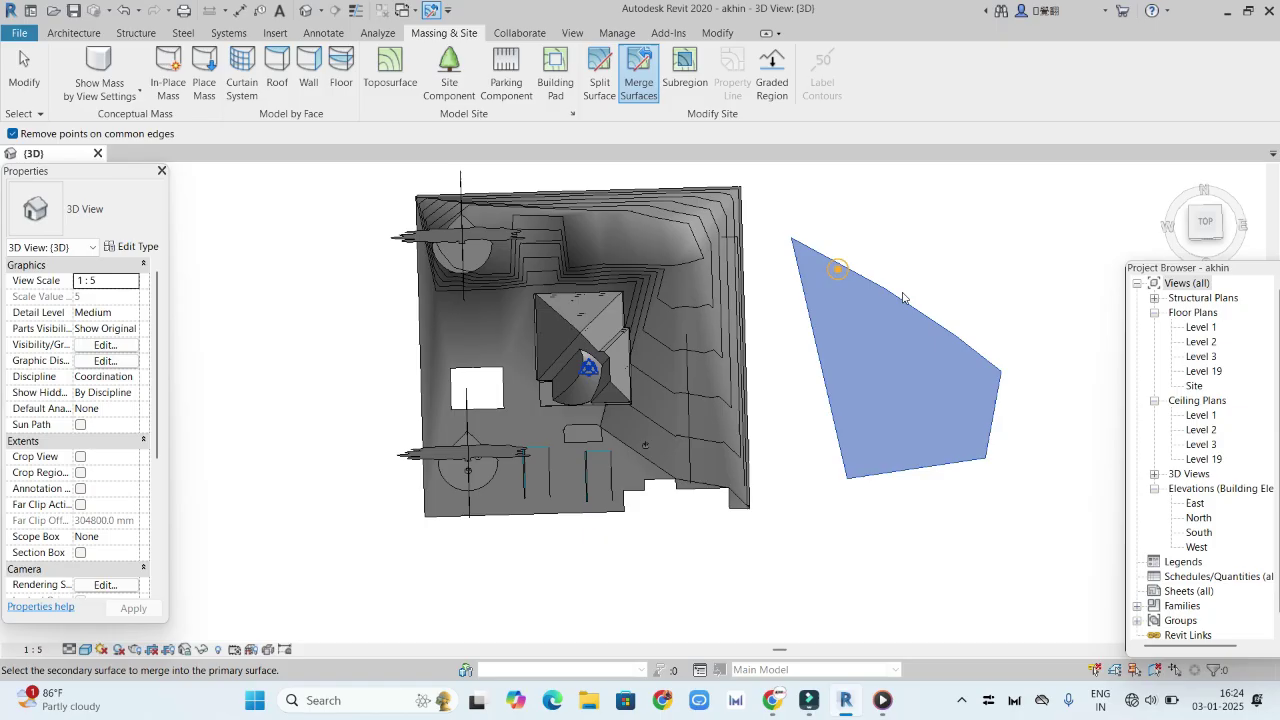
pyautogui.click(671, 491)
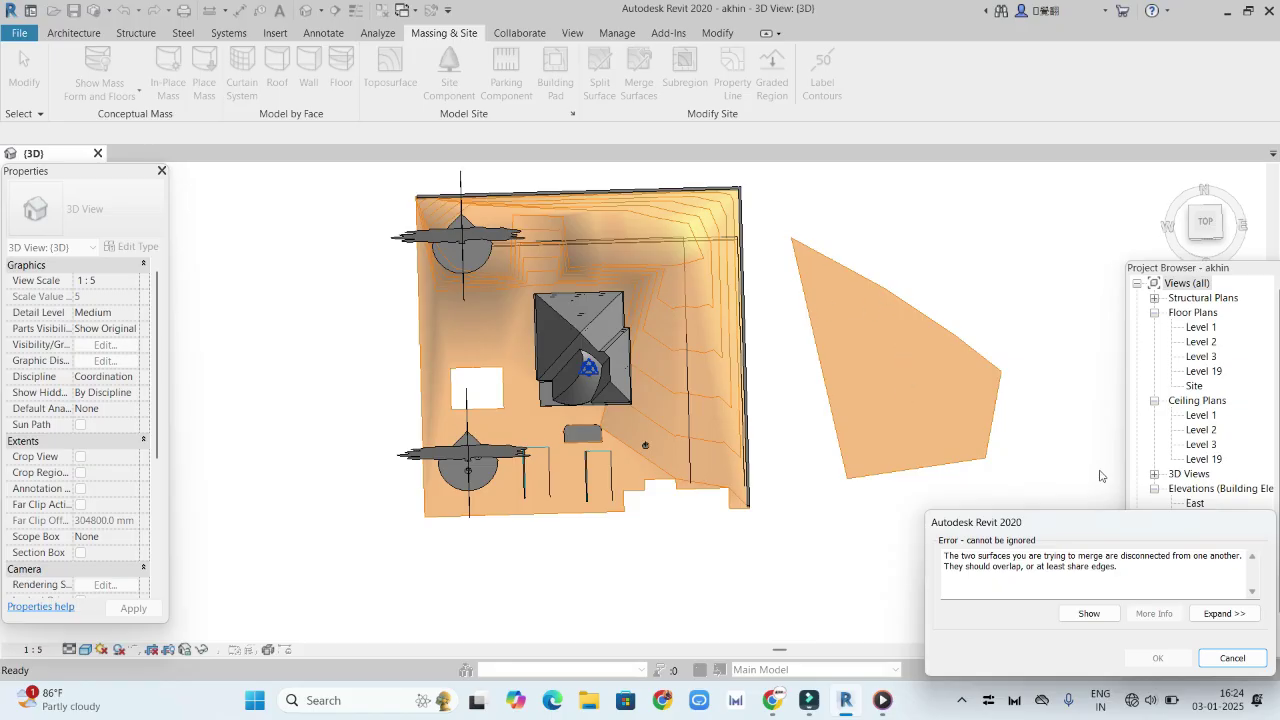
pyautogui.press('Escape')
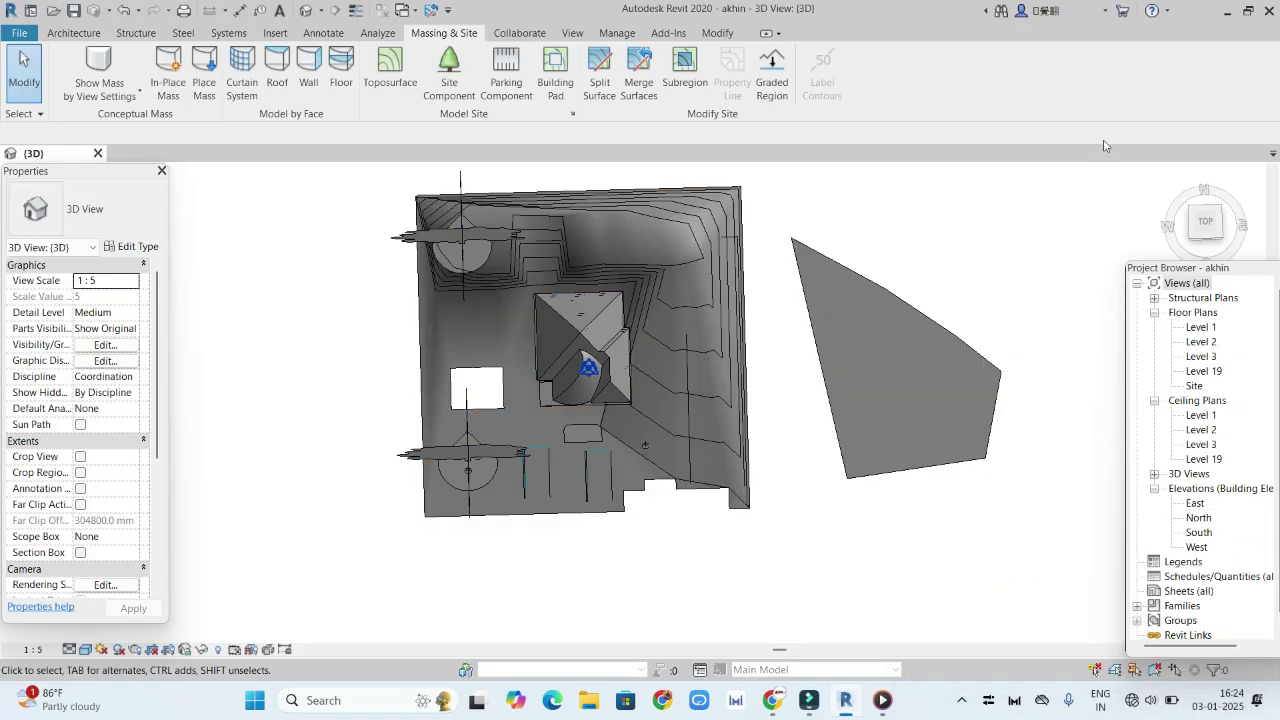